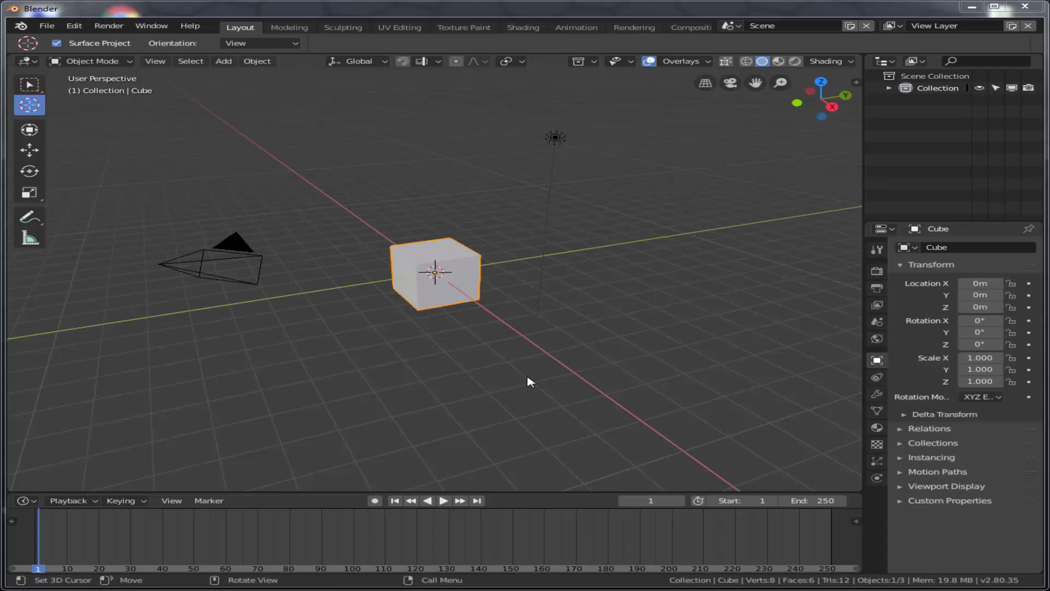
Step: Undo the 3D cursor placement on the cube and try rotating the cube freely without keeping the rotation
left_click(457, 272)
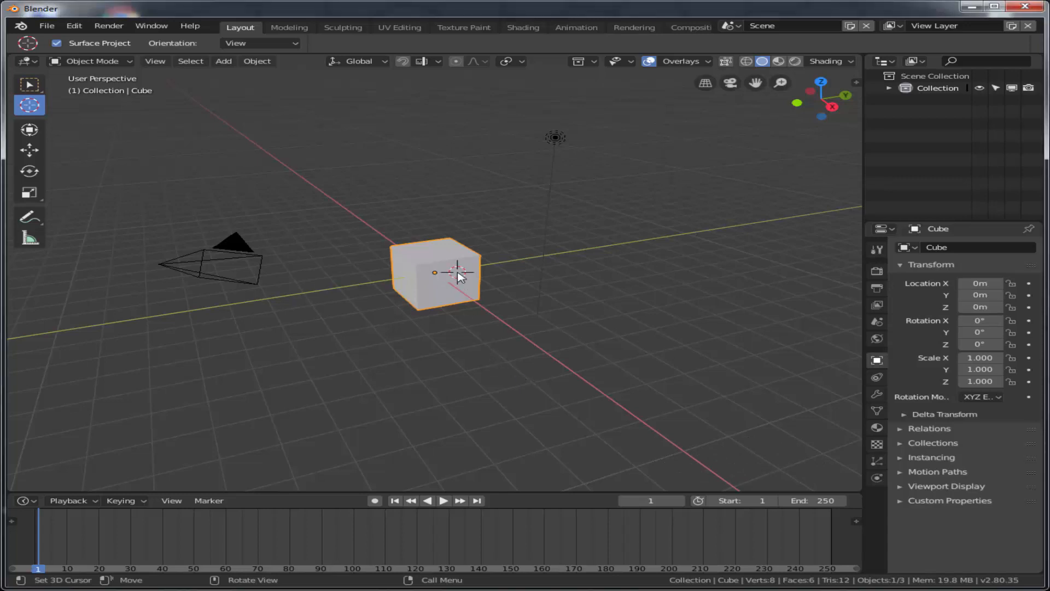
key("ctrl+z")
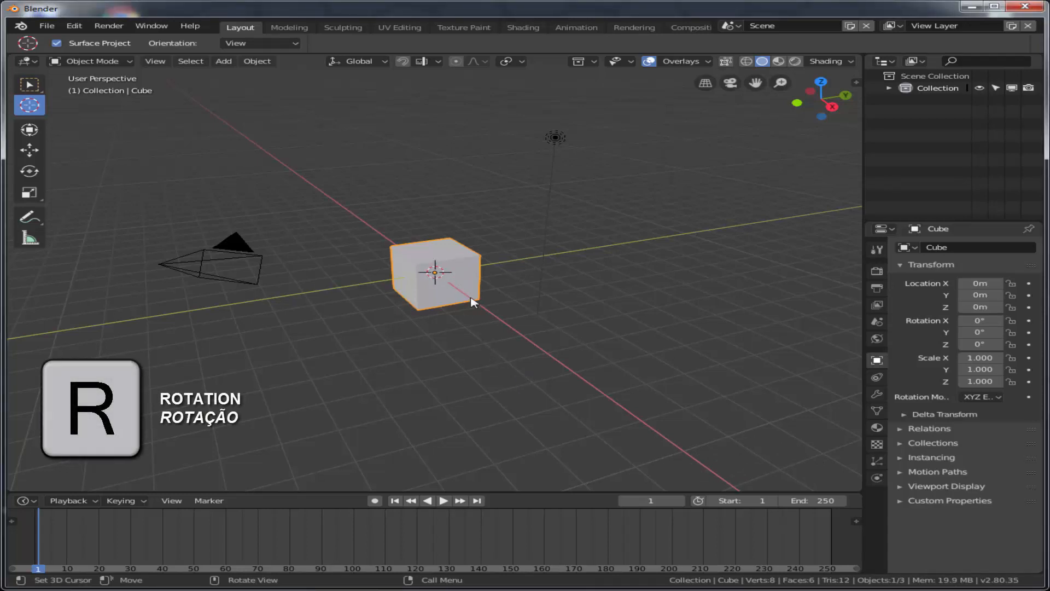
key("r")
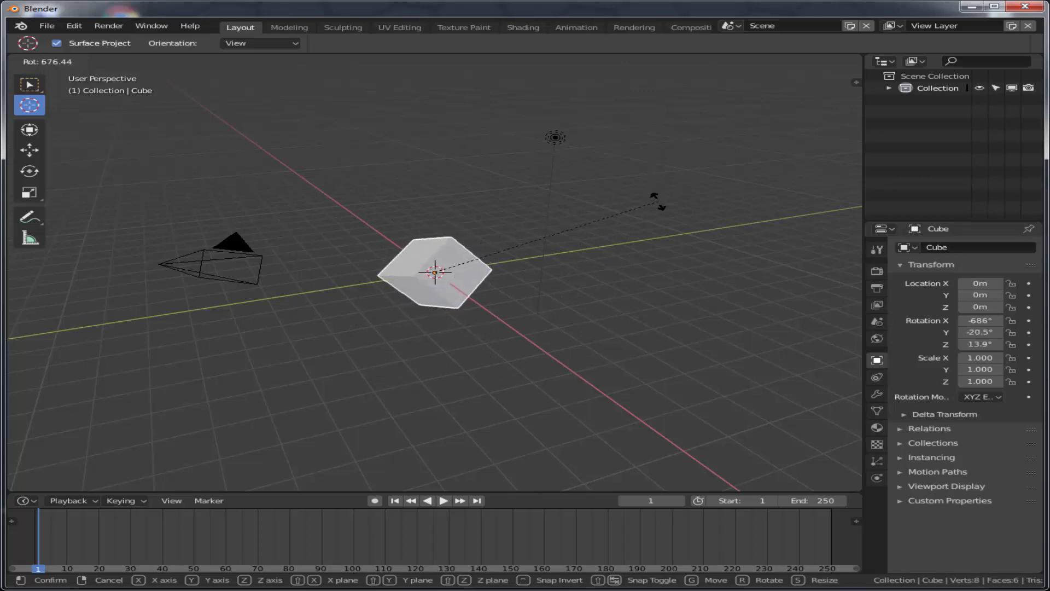
key("Escape")
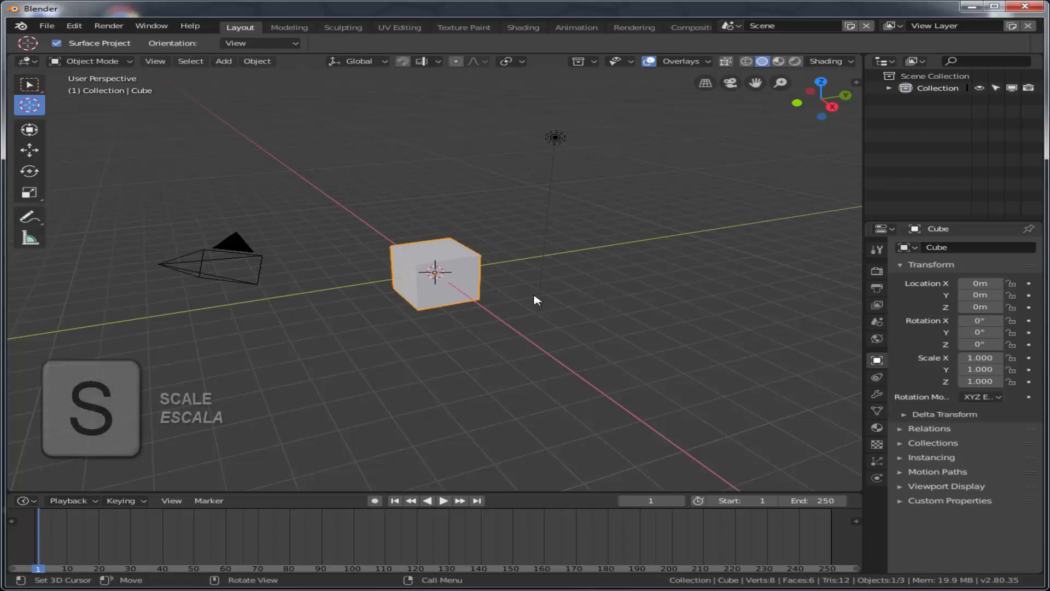
Step: Try scaling the cube uniformly and moving it freely, cancelling both transforms
key("s")
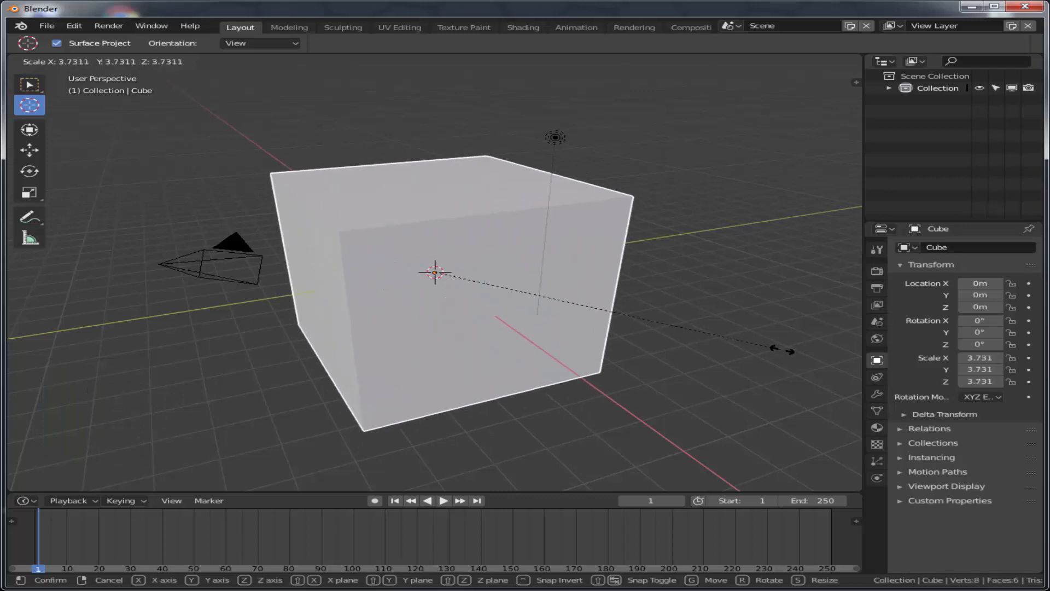
key("Escape")
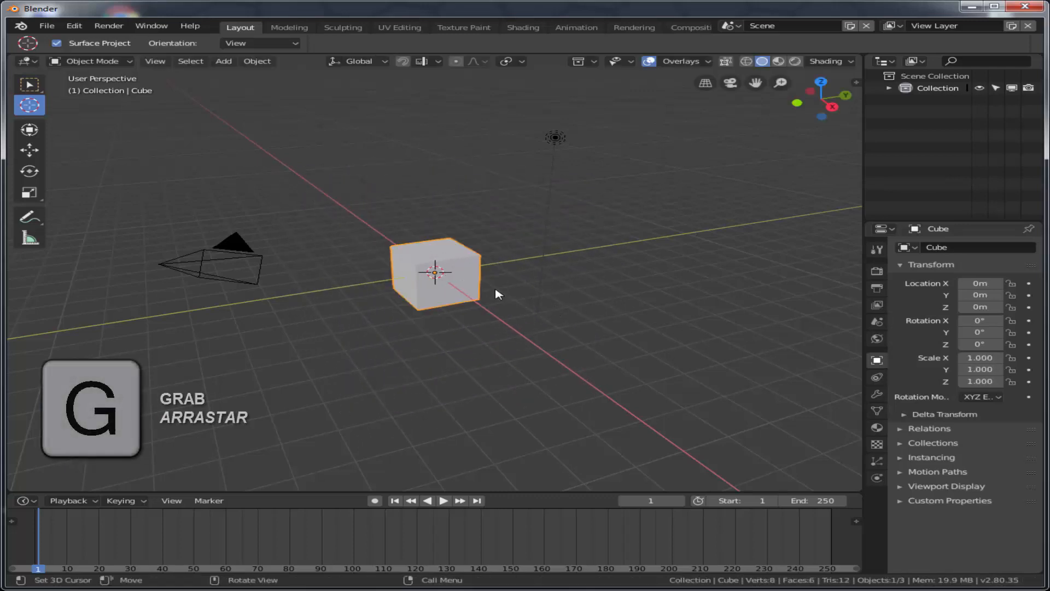
key("g")
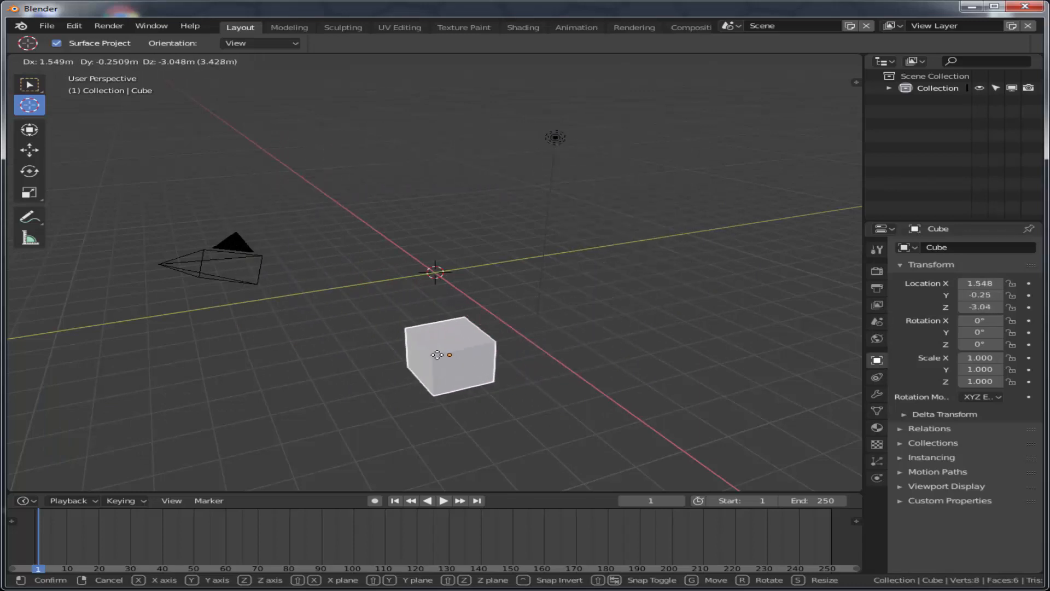
right_click(619, 234)
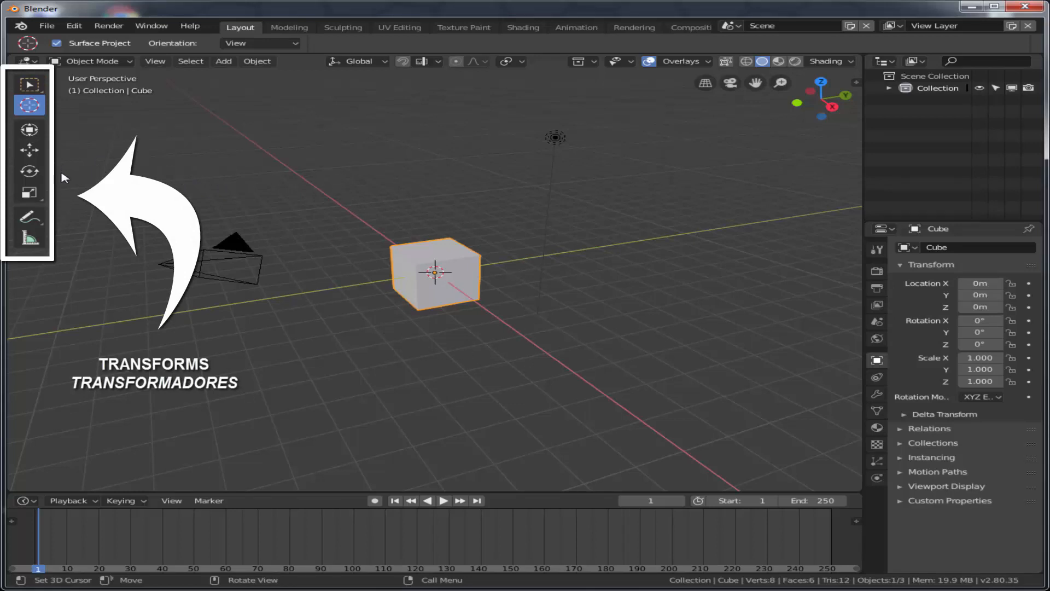
Step: Try moving the cube with the Move tool and clear its location back to the origin
left_click(38, 146)
left_click_drag(438, 227, 586, 255)
key("alt+g")
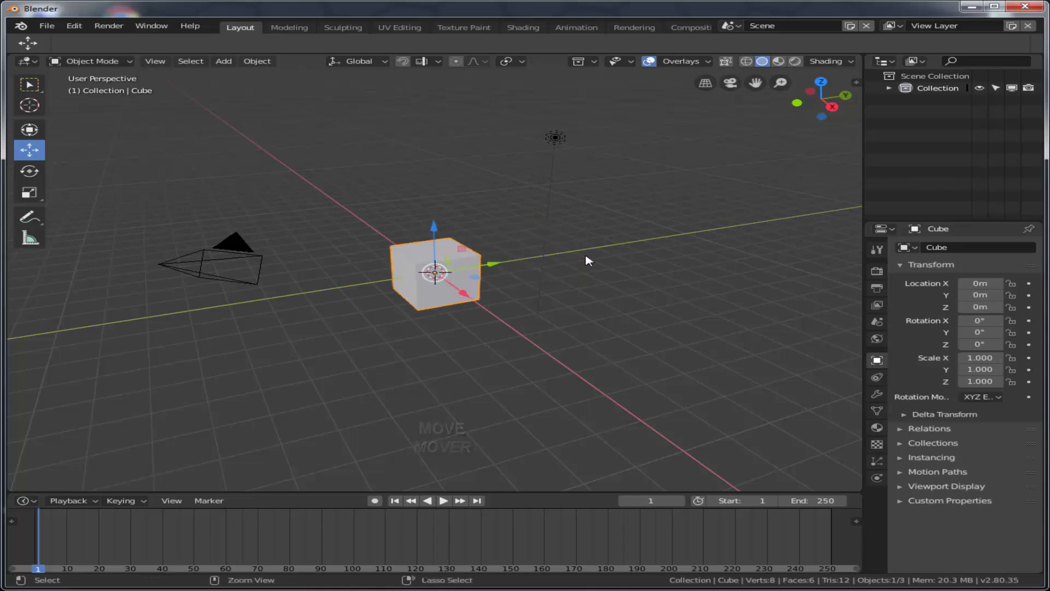
Step: Try rotating the cube about the global X axis by about 56° with the Rotate tool and cancel it
left_click(29, 172)
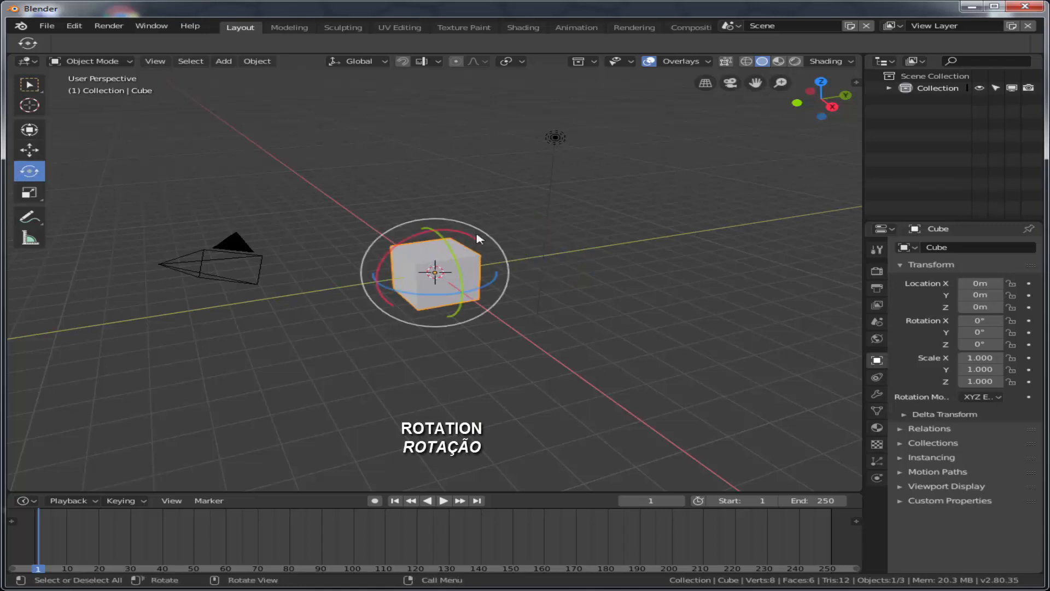
left_click_drag(468, 237, 402, 227)
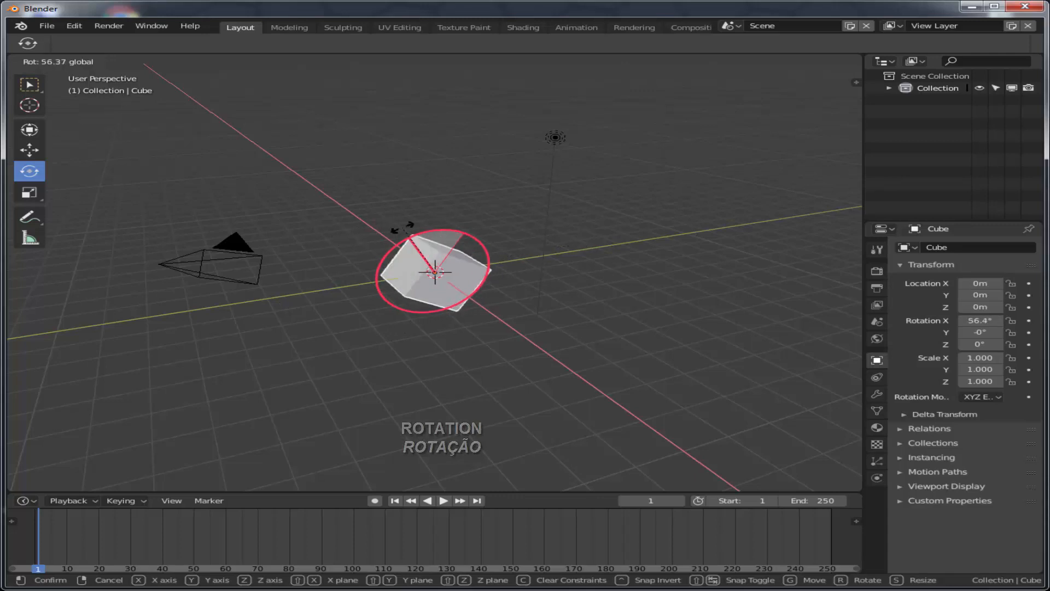
key("Escape")
Step: Stretch the cube along the Y axis by a factor of about 2.6 with the Scale tool and undo it
left_click(29, 192)
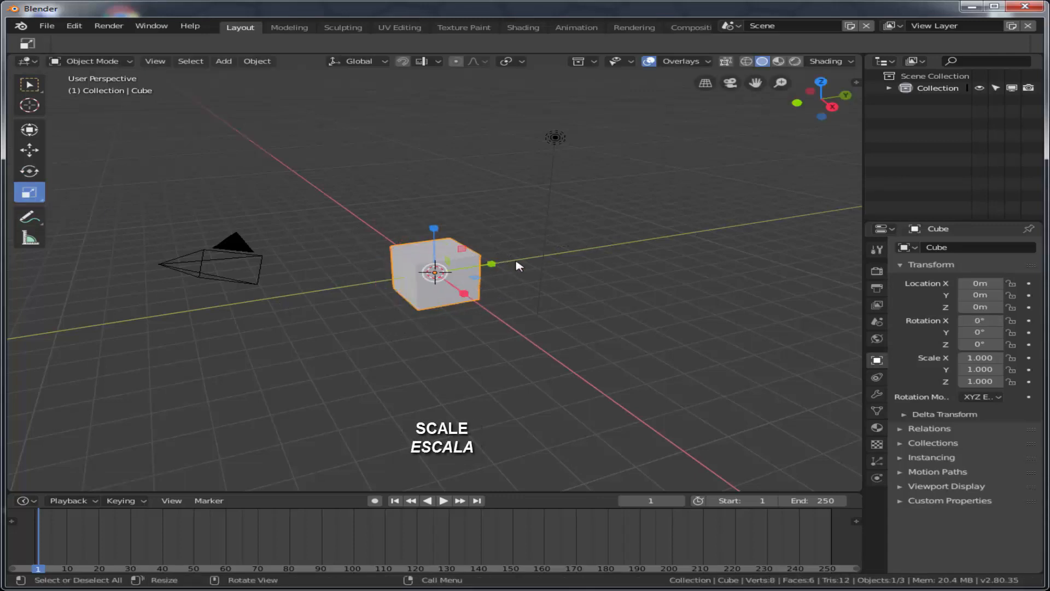
left_click_drag(493, 265, 583, 247)
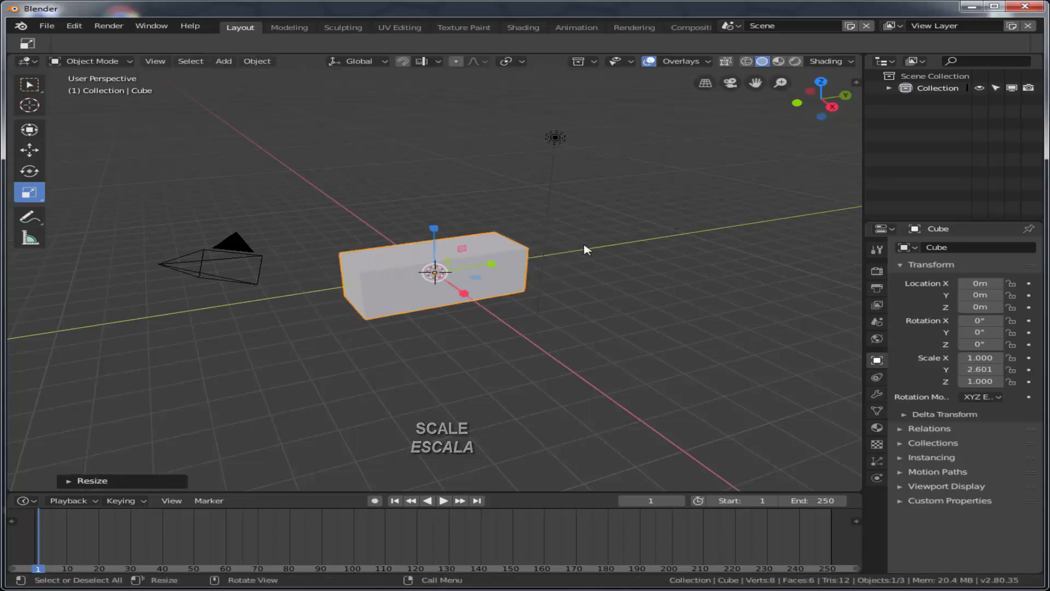
key("ctrl+z")
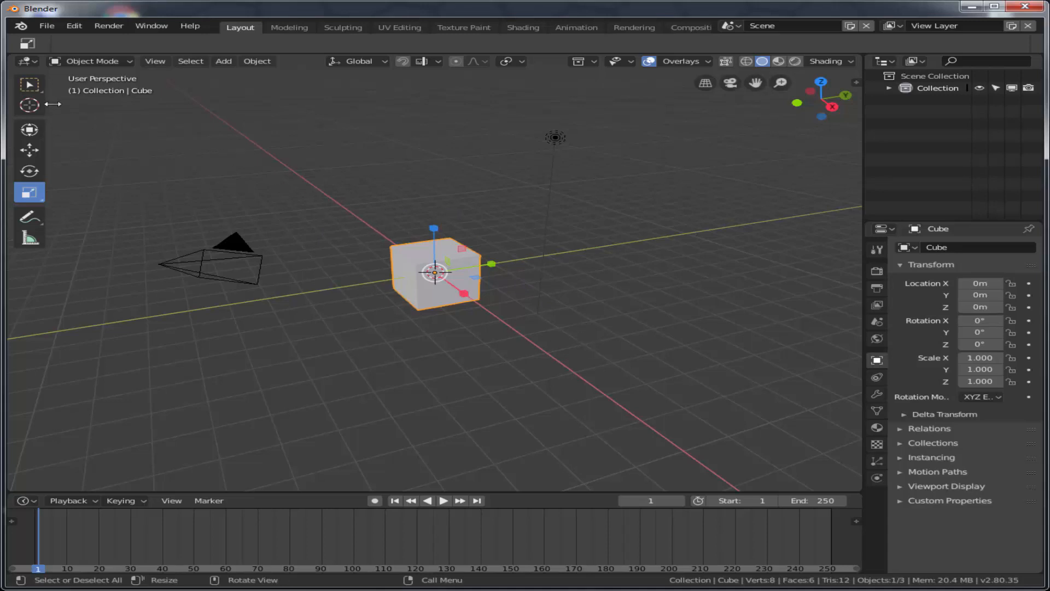
Step: Activate the box selection tool and display the cube's numeric transform properties inside the viewport
left_click(29, 84)
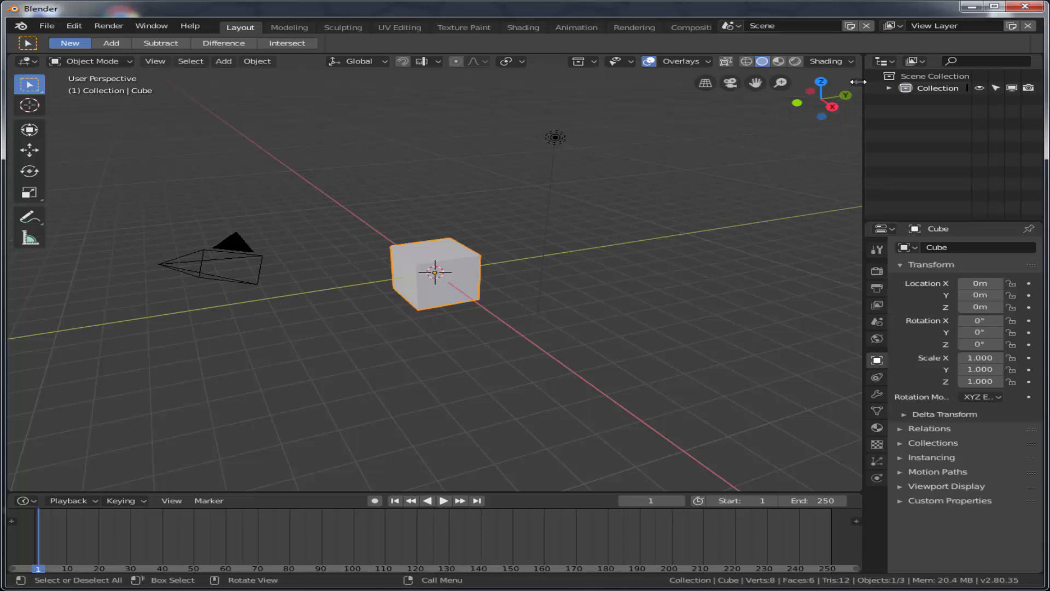
left_click(858, 82)
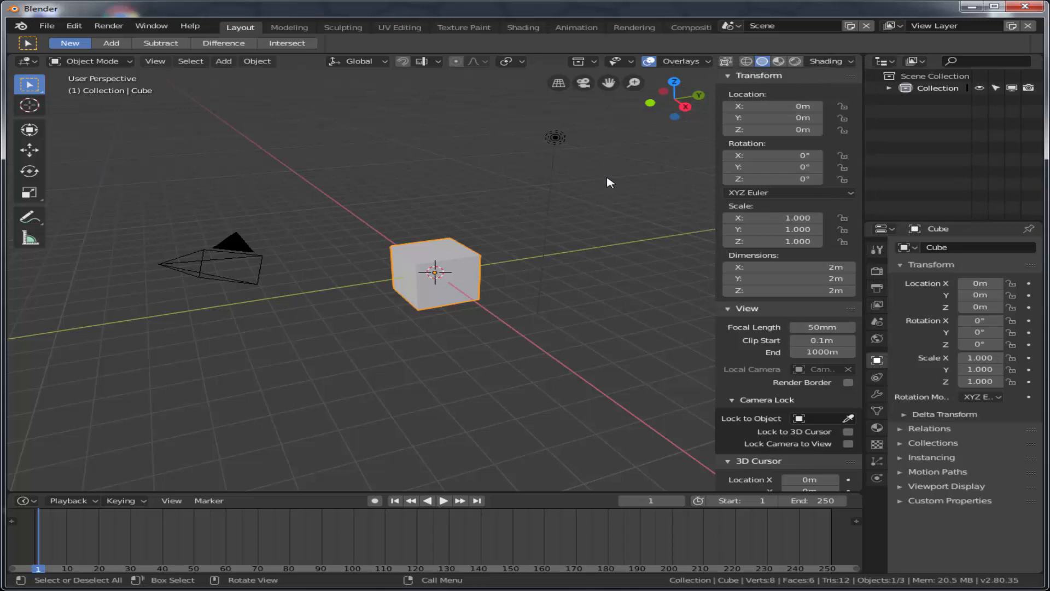
Step: Set the cube's X location to 6 m and return it to 0 m
left_click(763, 107)
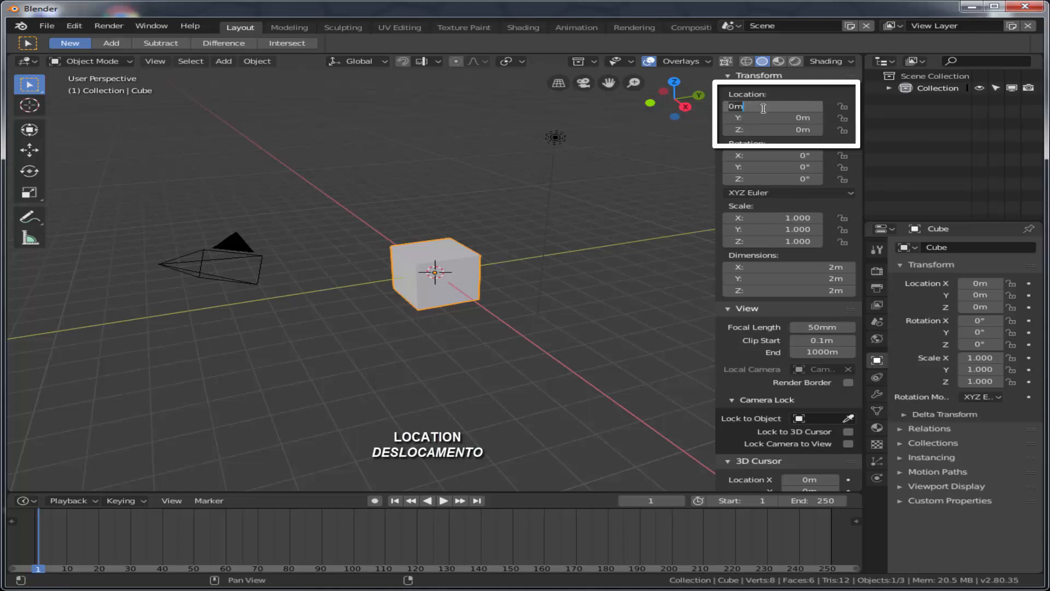
type("6")
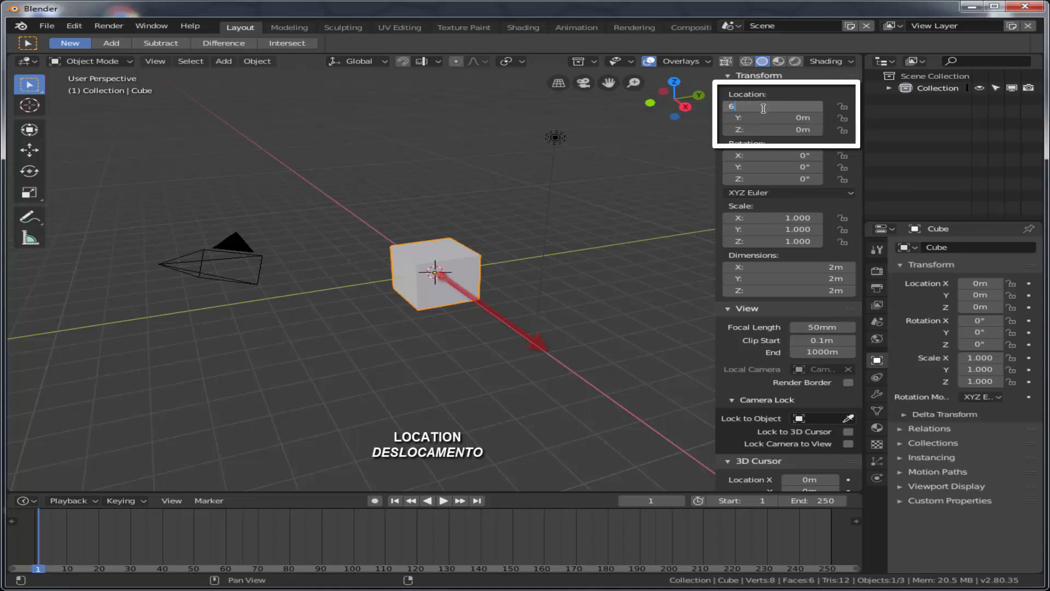
key("Return")
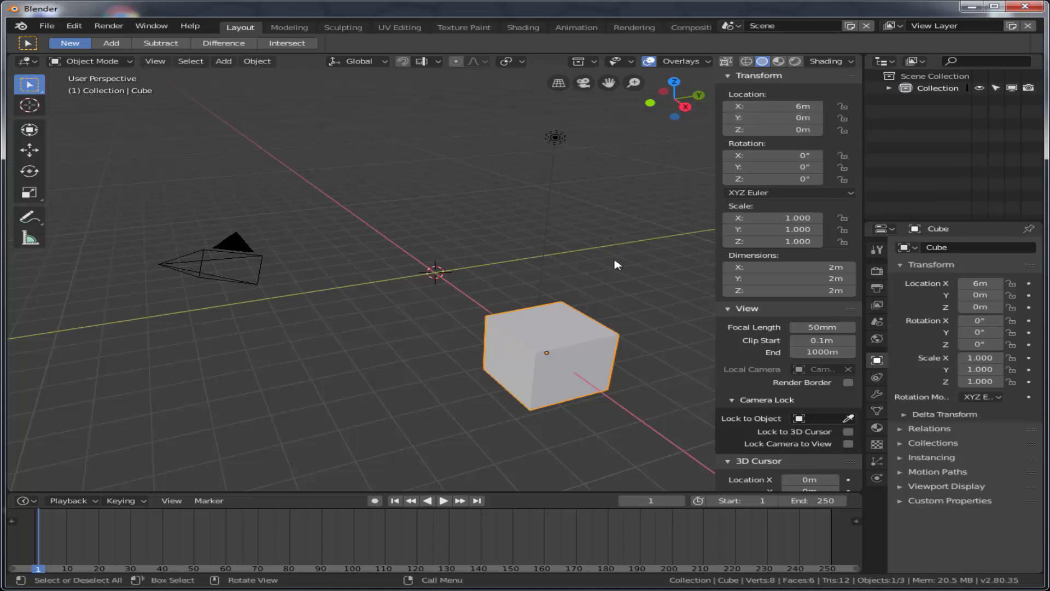
left_click(779, 106)
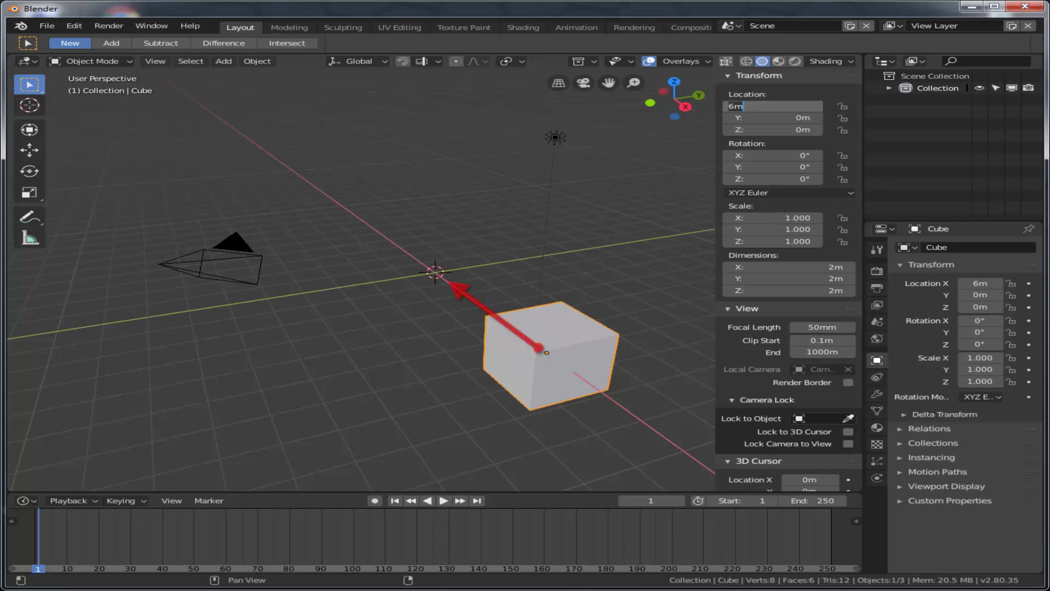
type("0")
key("Return")
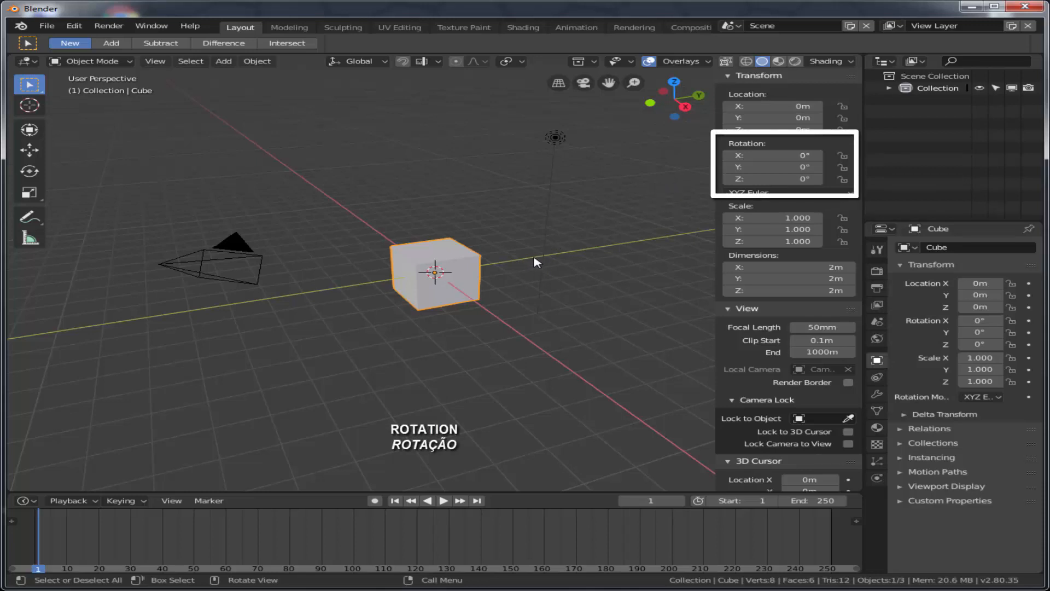
Step: Set the cube's Y rotation to 45° and return it to 0°
left_click(773, 168)
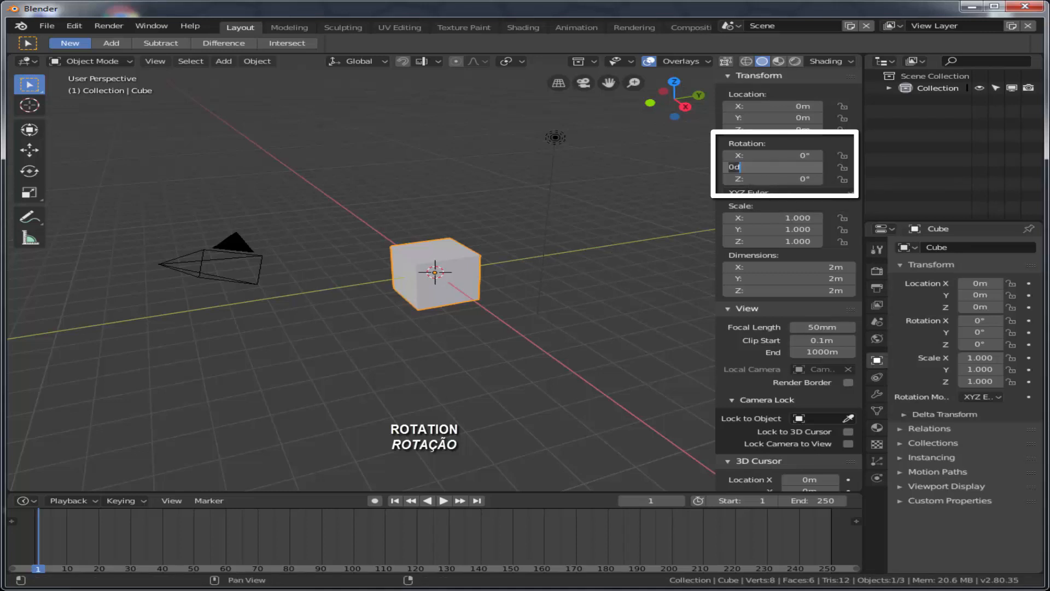
type("45")
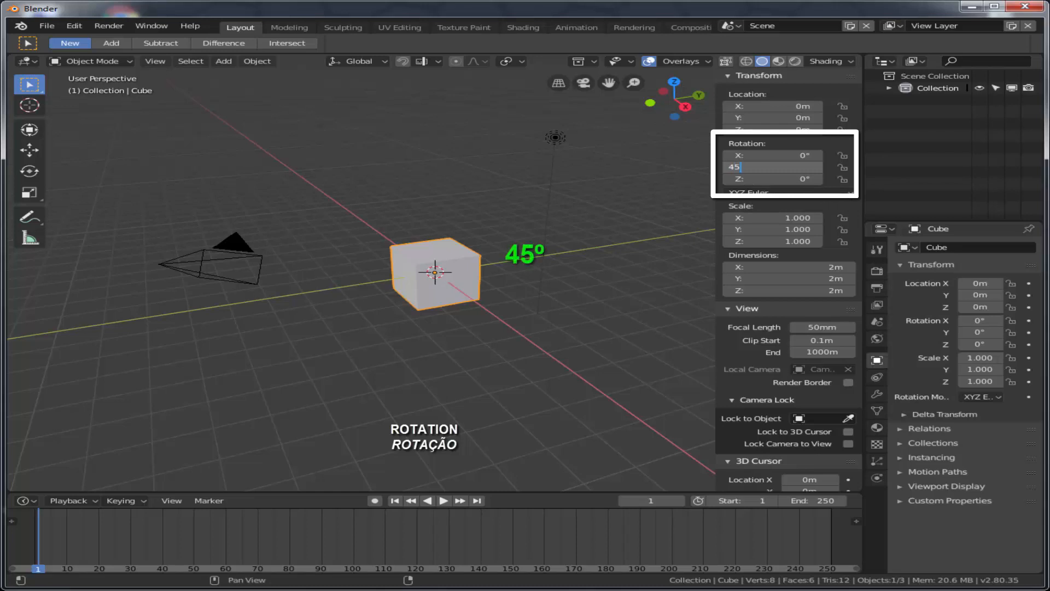
key("Return")
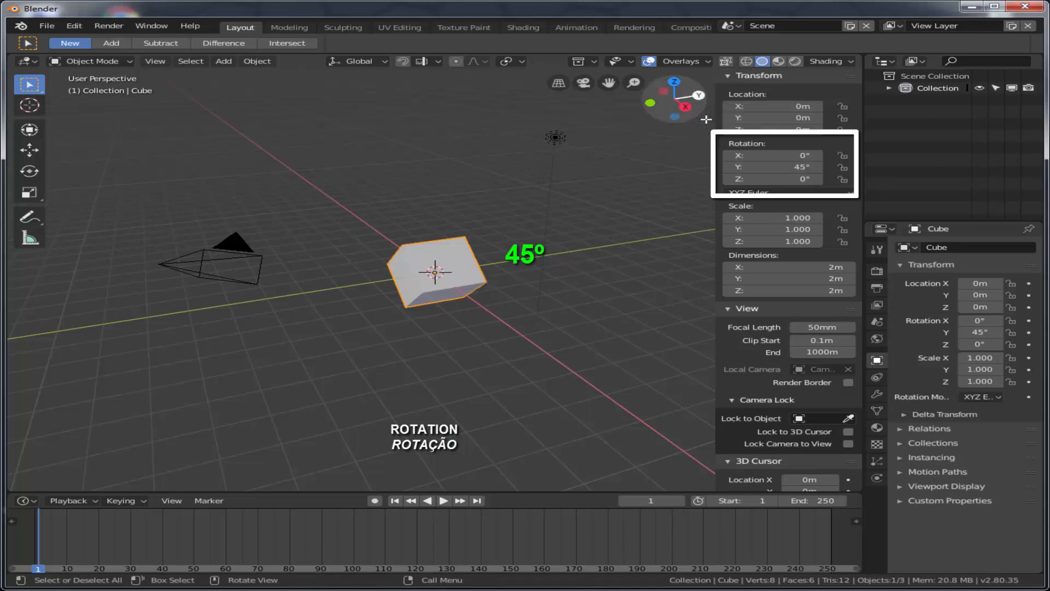
left_click(765, 166)
type("9")
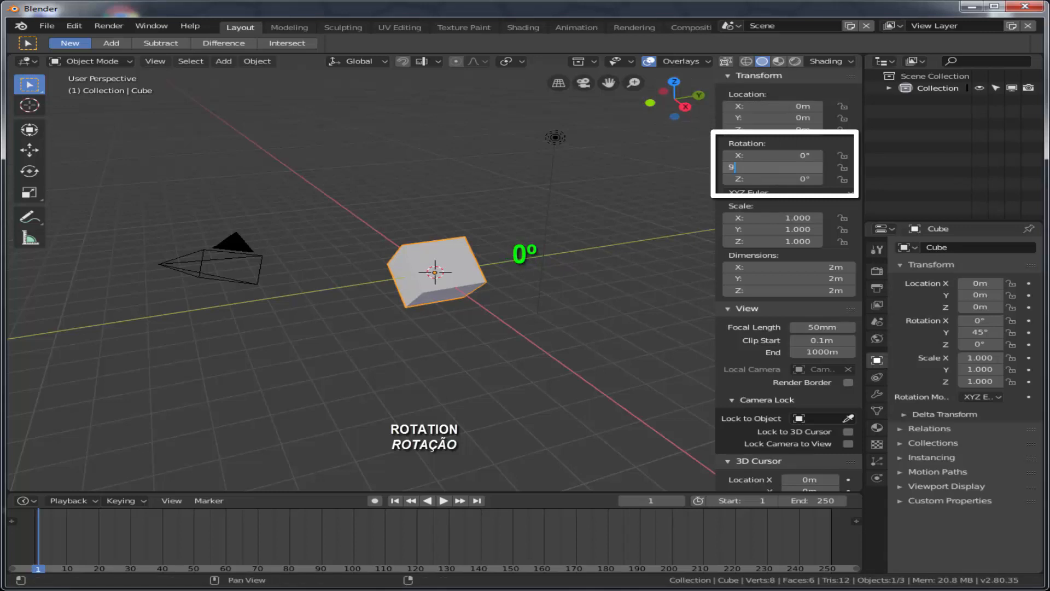
key("Return")
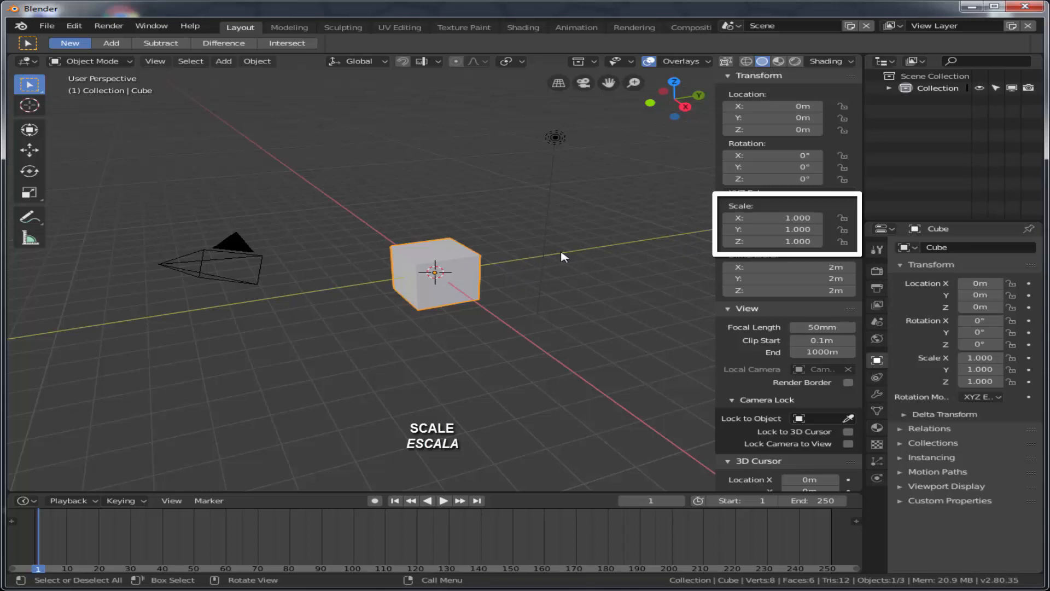
Step: Set the cube's Z scale to 4 and return it to 1
left_click(774, 245)
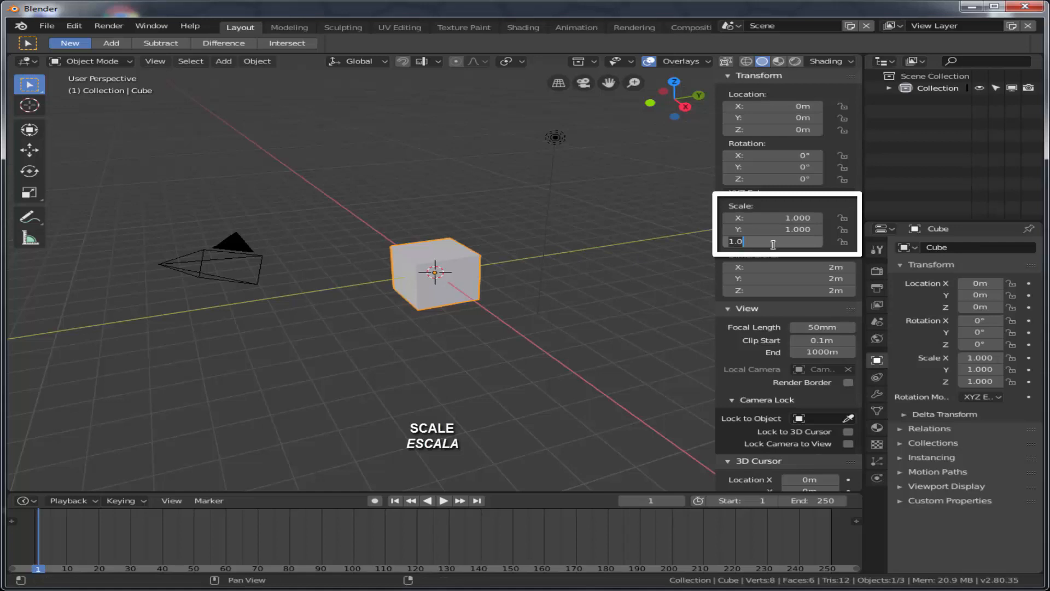
type("4")
key("Return")
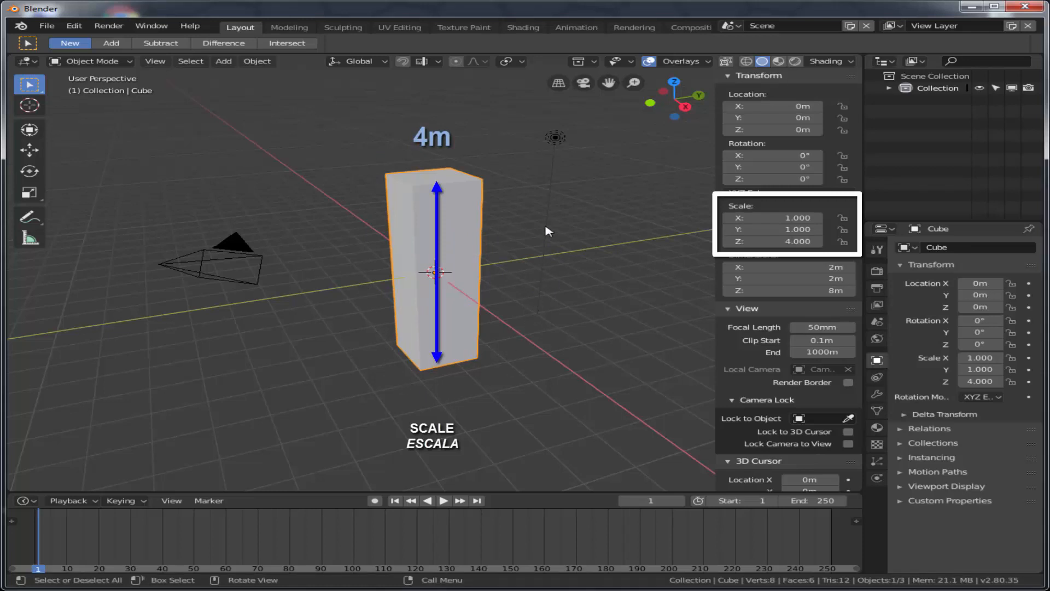
double_click(773, 241)
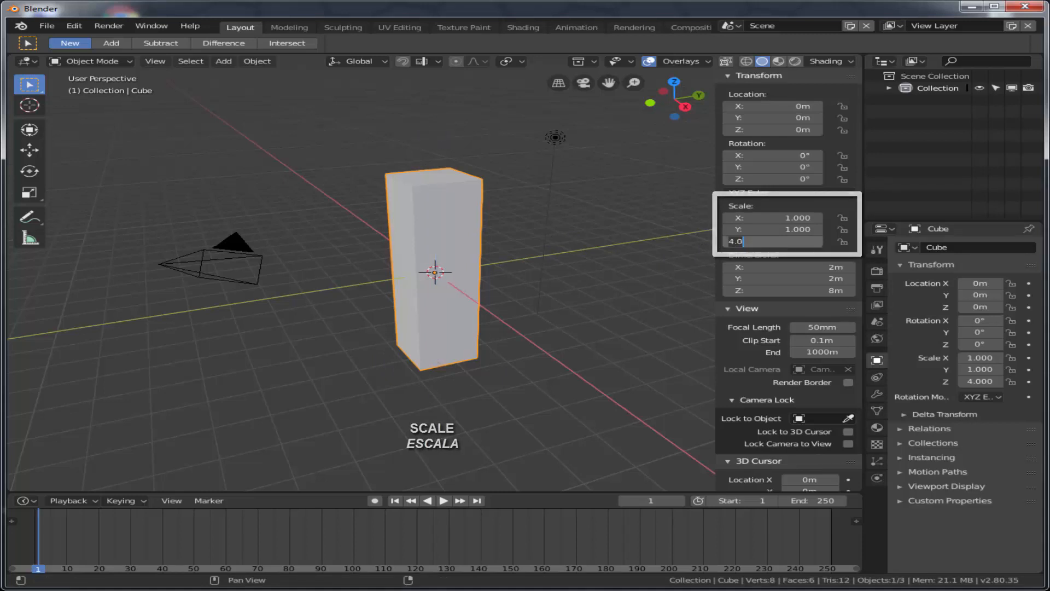
type("1")
key("Return")
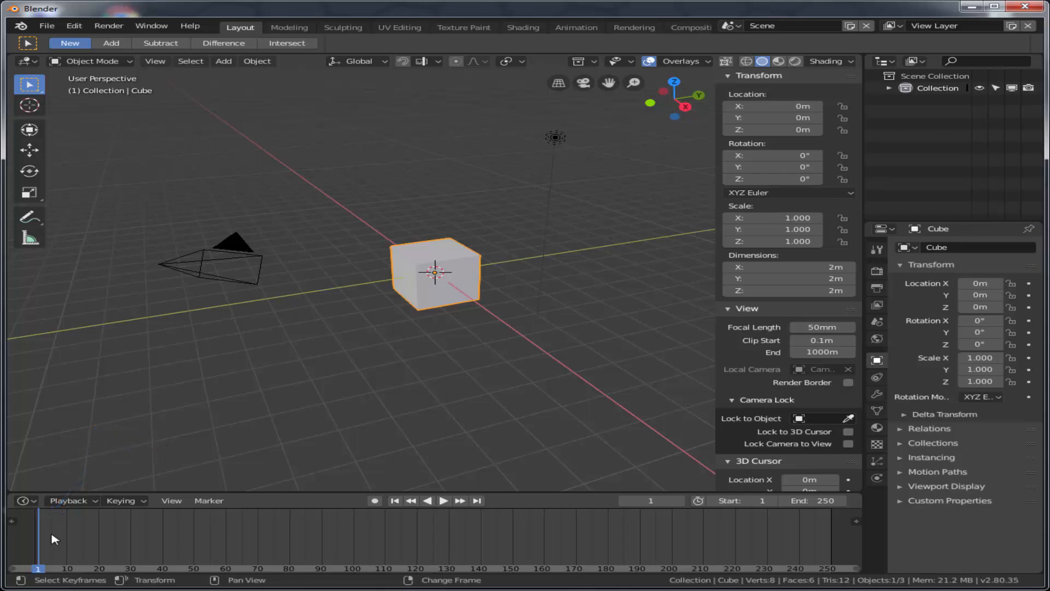
Step: Play the animation timeline, stop it, and return the playhead to frame 1
left_click(443, 501)
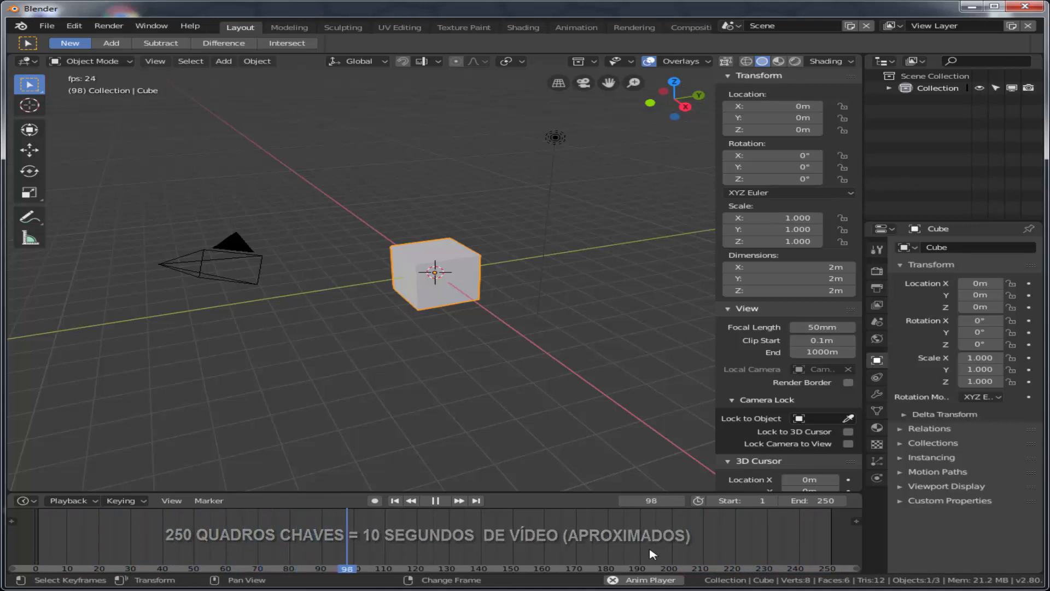
left_click(437, 502)
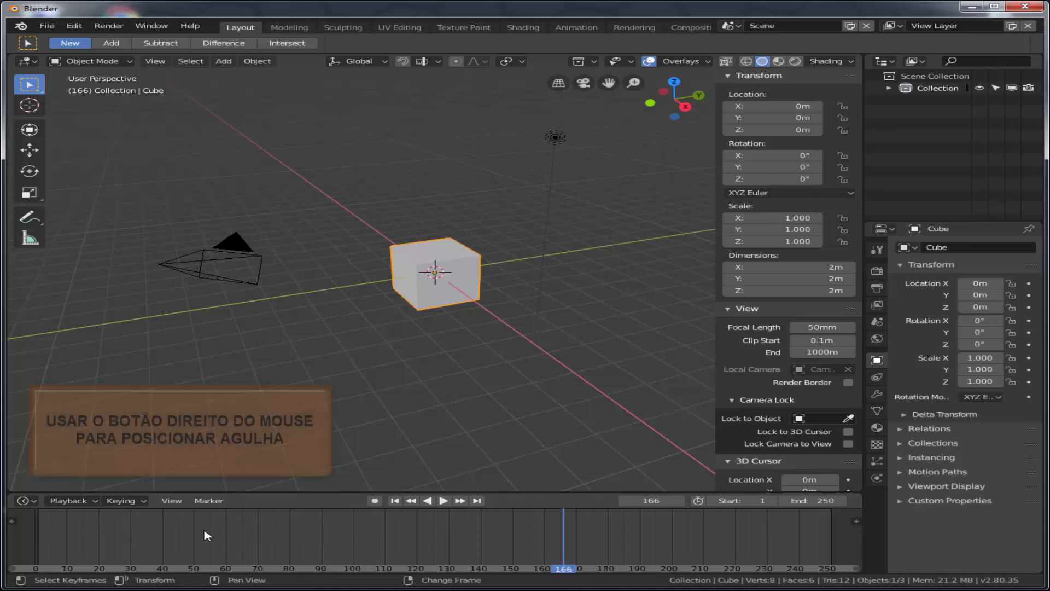
right_click(39, 532)
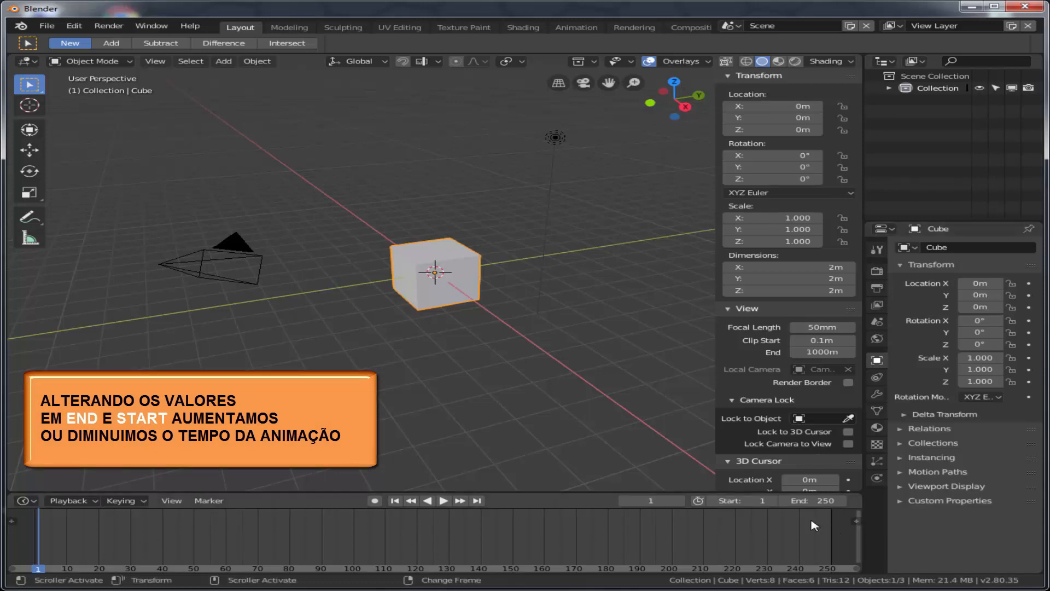
Step: Set the animation's end frame to 10
left_click(819, 500)
key("BackSpace")
key("BackSpace")
key("BackSpace")
type("10")
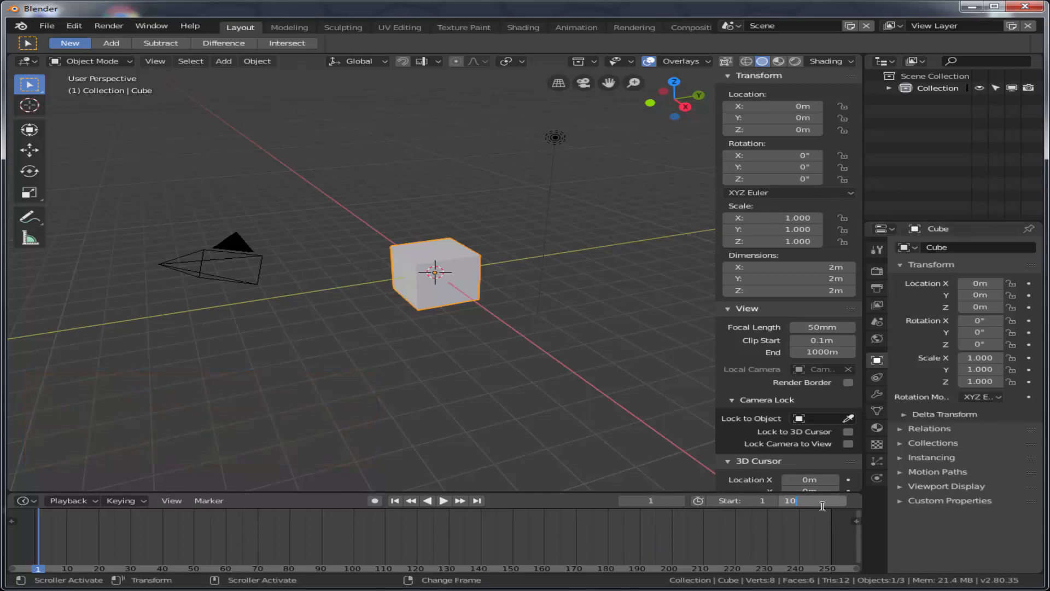
key("Return")
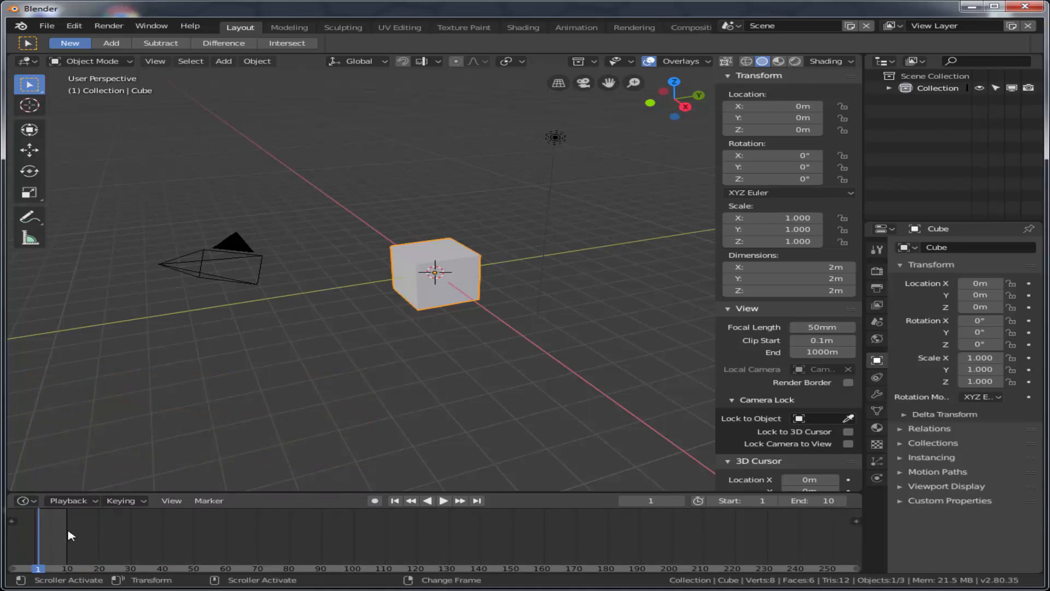
Step: Play the timeline and change its end frame to 50, and again to 250
left_click(443, 502)
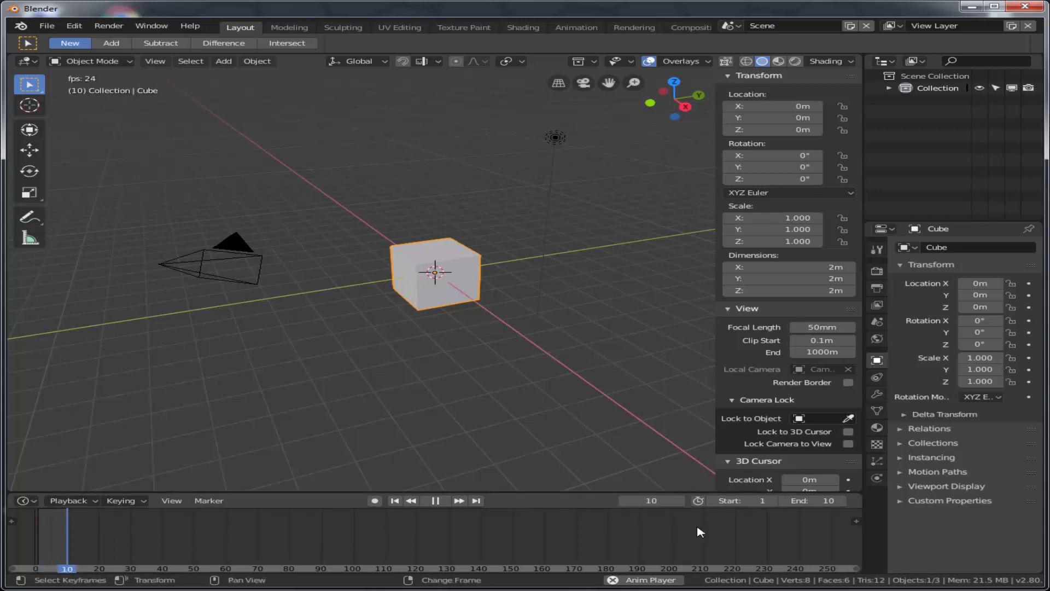
left_click(827, 501)
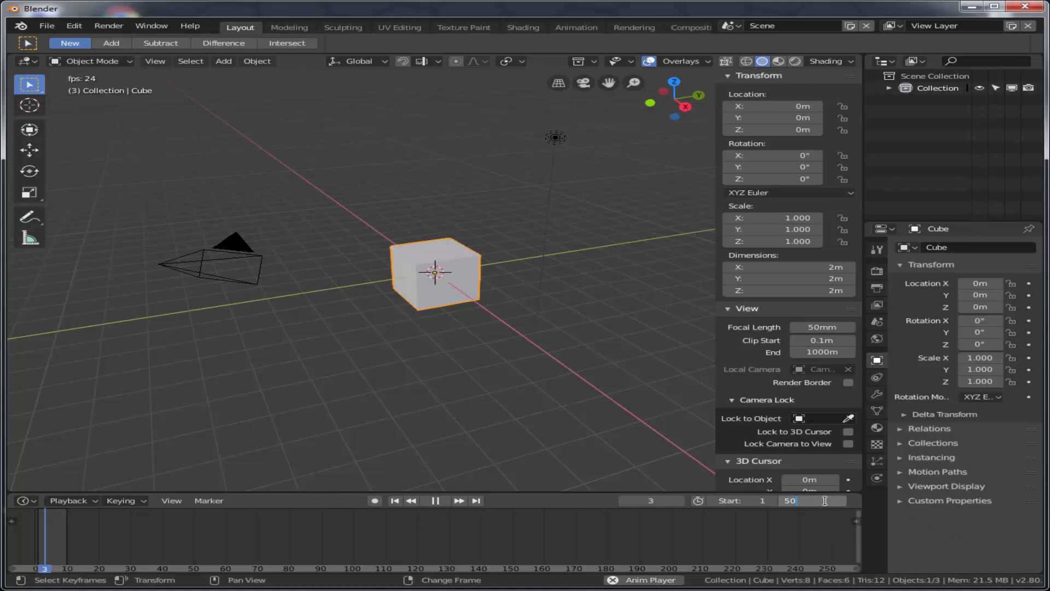
key("Return")
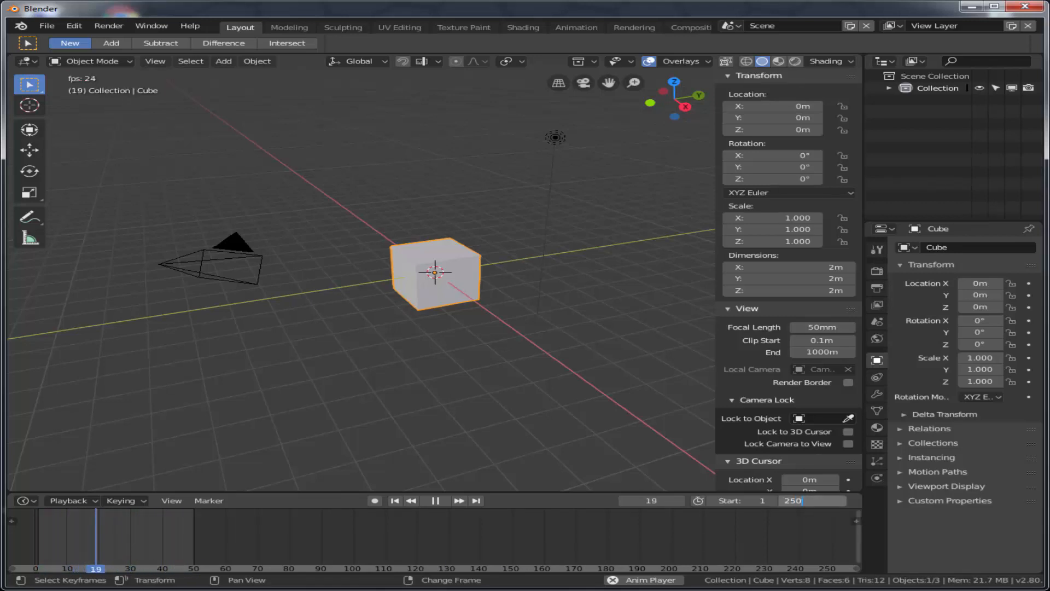
double_click(820, 501)
type("250")
key("Return")
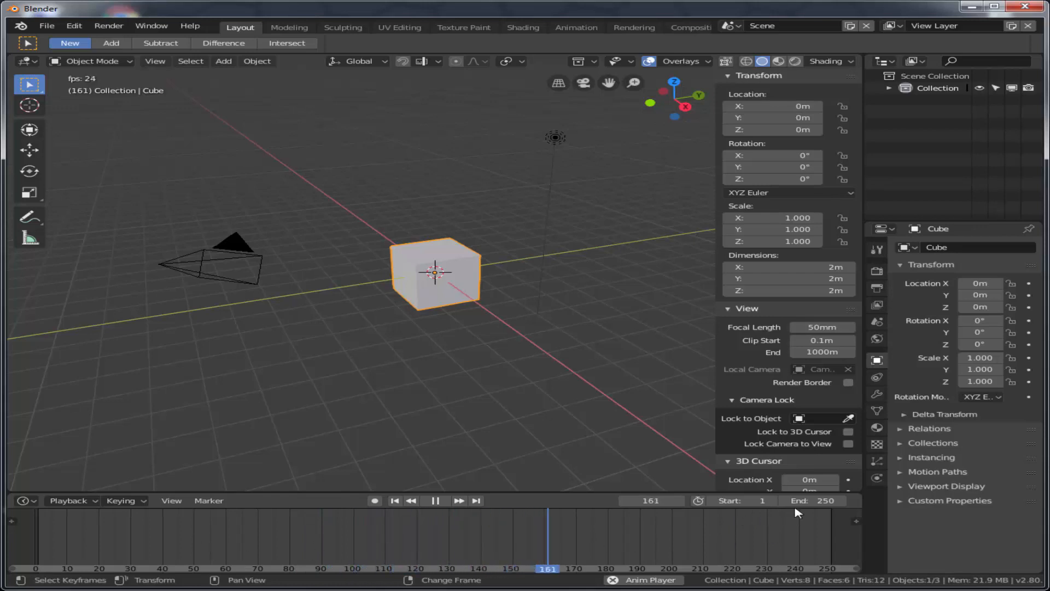
Step: Set the animation's end frame to 450 and fit the whole frame range in the timeline
left_click(829, 500)
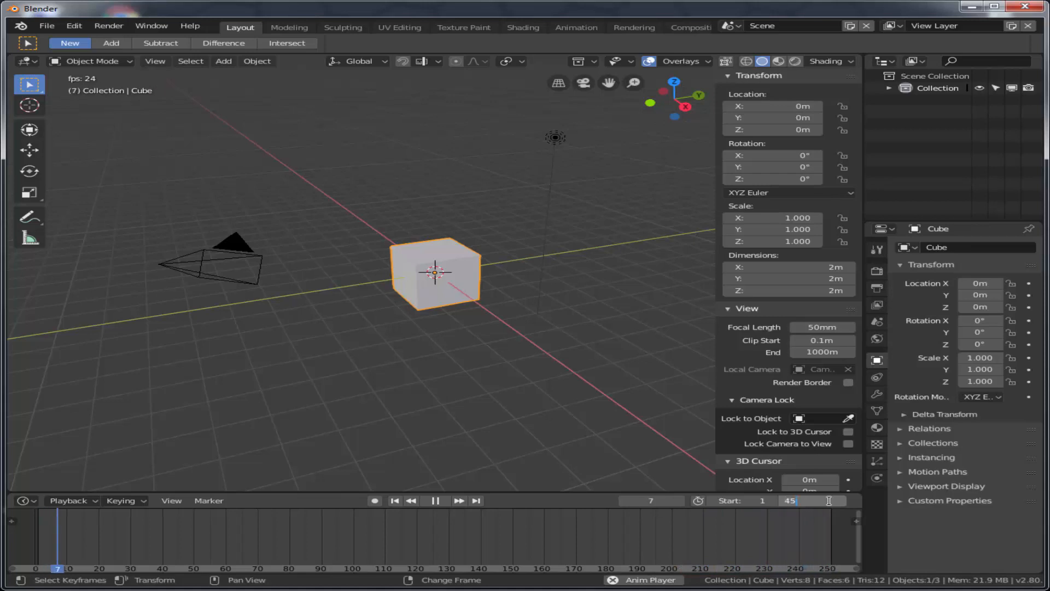
type("450")
key("Return")
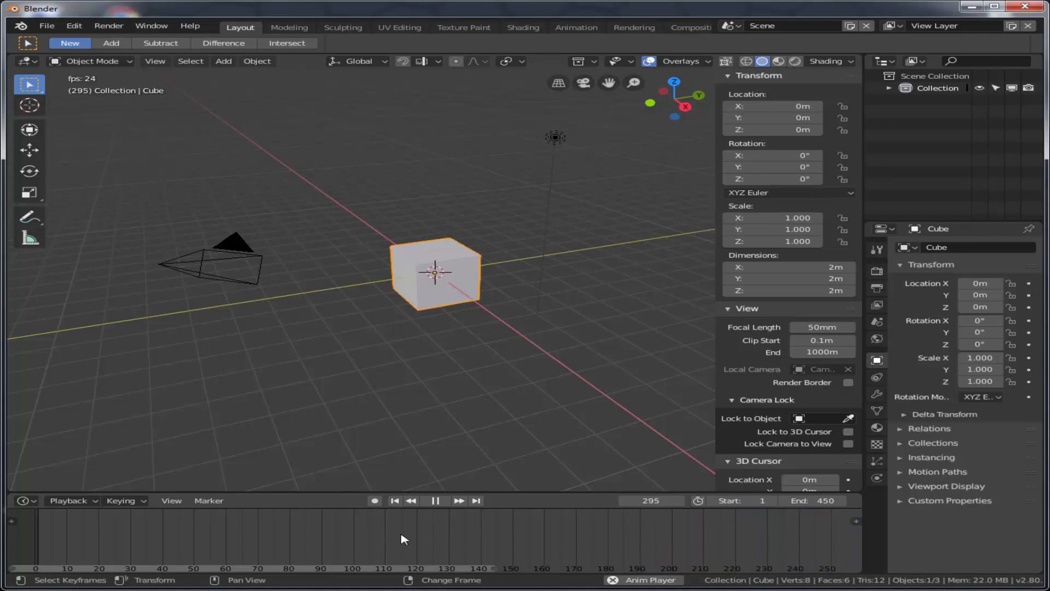
scroll(405, 539, "down", 5)
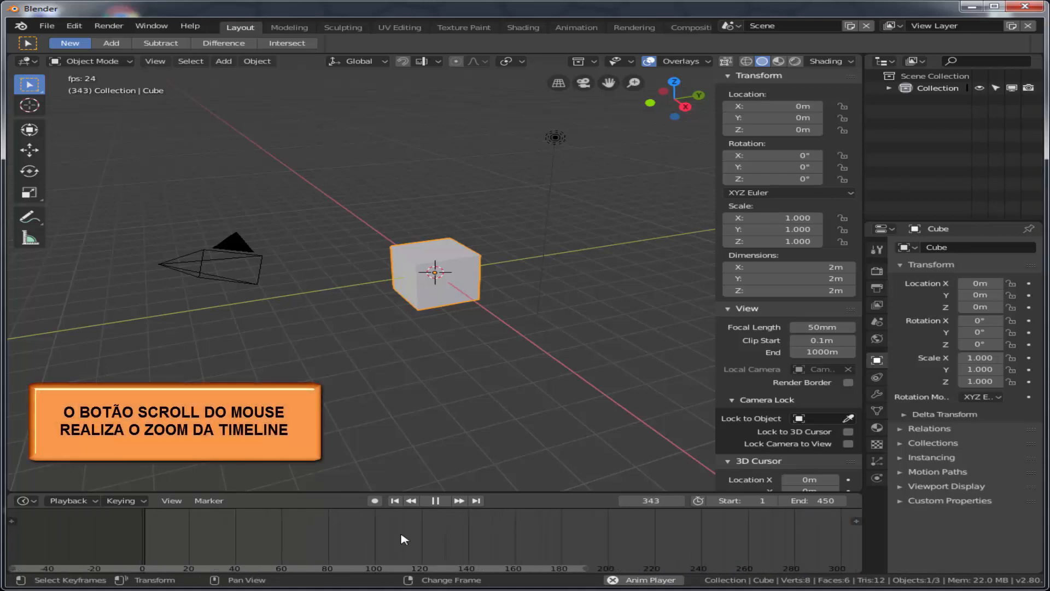
scroll(404, 539, "down", 3)
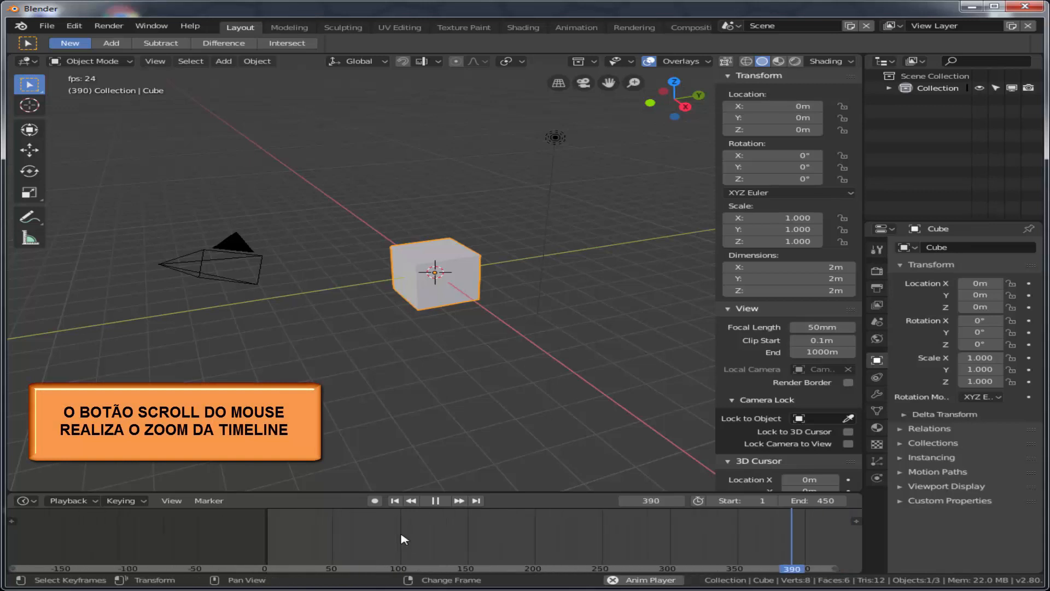
scroll(405, 539, "down", 1)
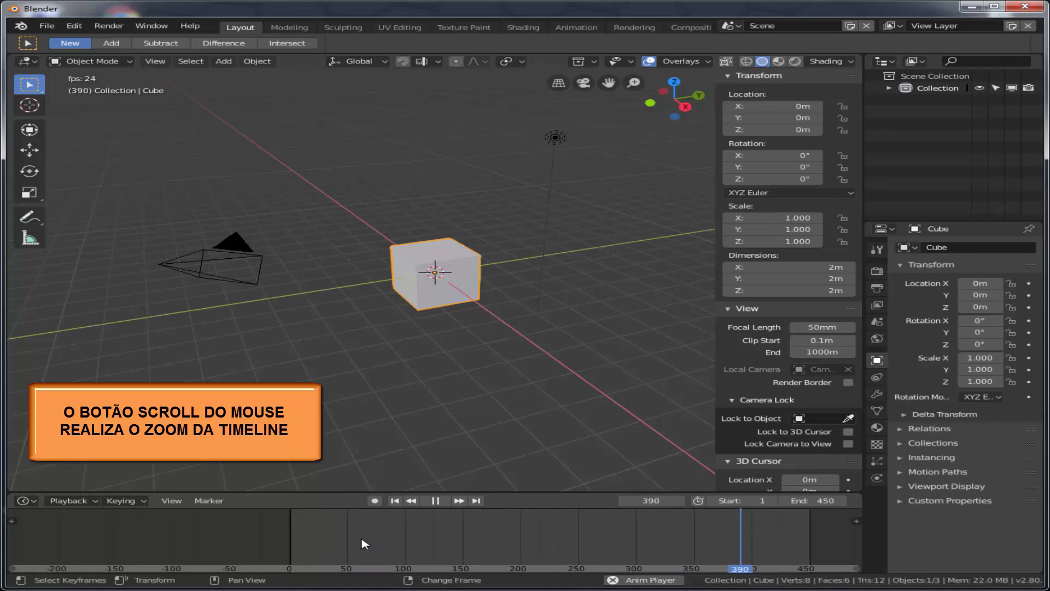
scroll(365, 544, "up", 2)
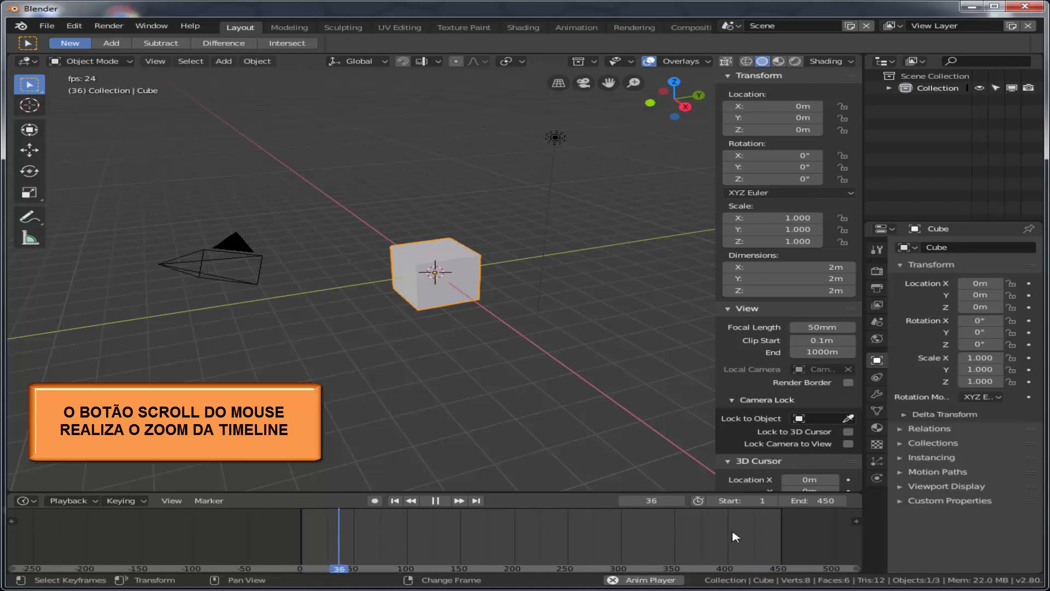
Step: Set the animation's end frame to 250 and stop the playback
left_click(823, 501)
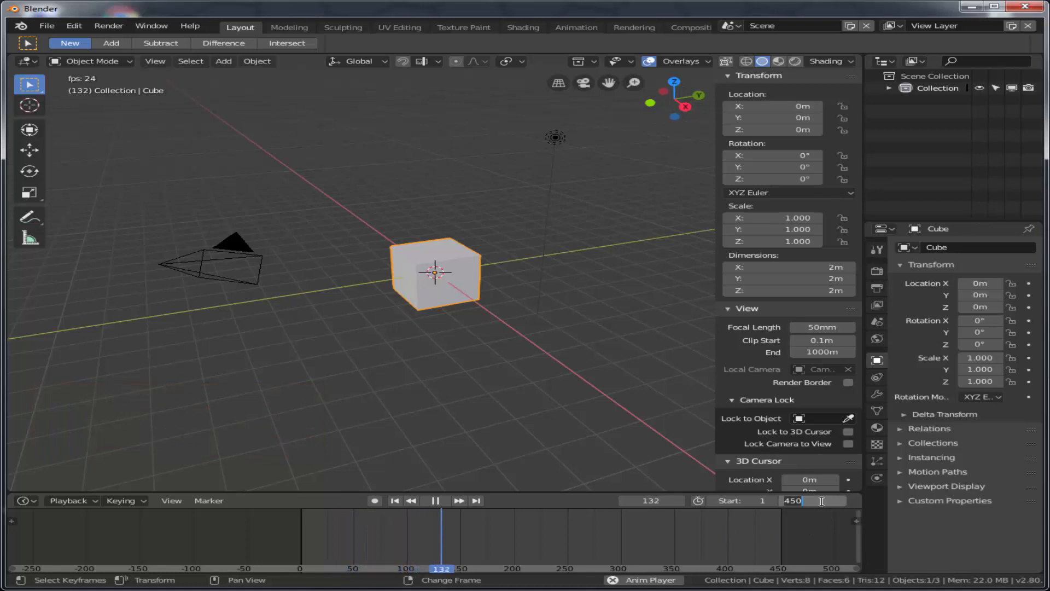
type("250")
key("Return")
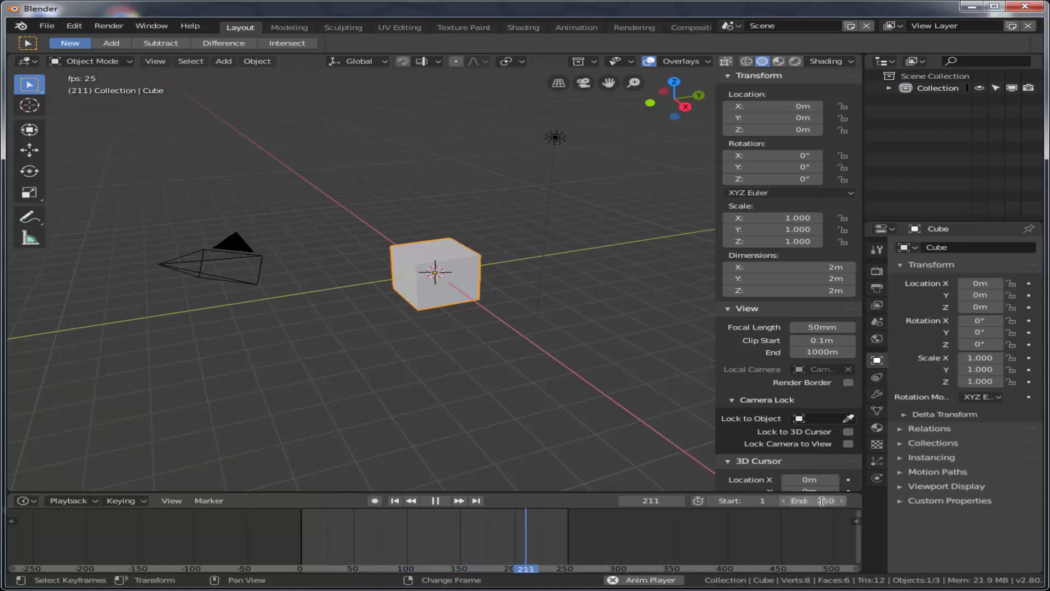
scroll(463, 550, "down", 1)
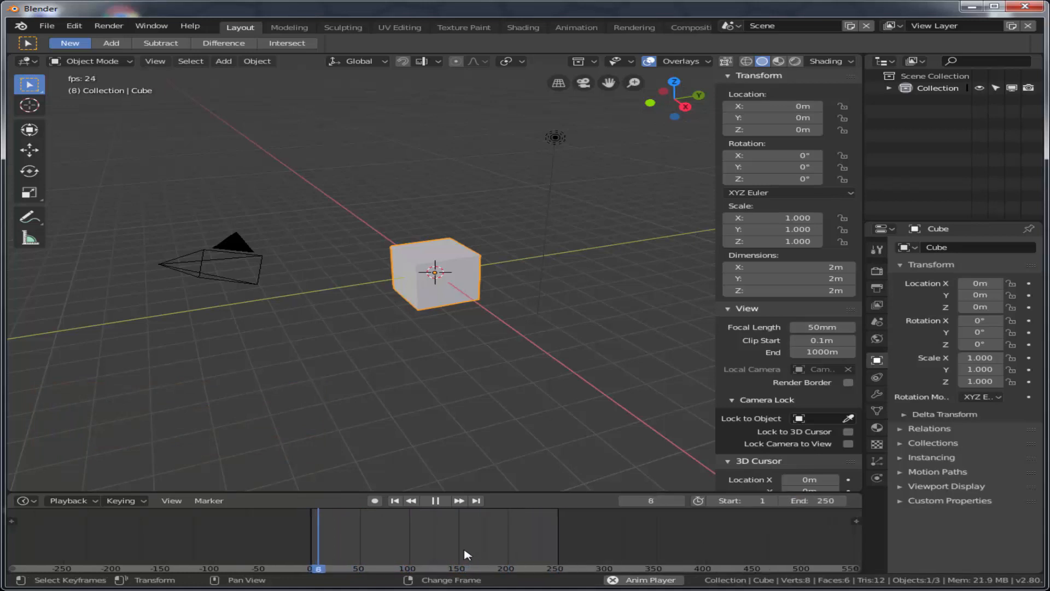
scroll(464, 551, "up", 5)
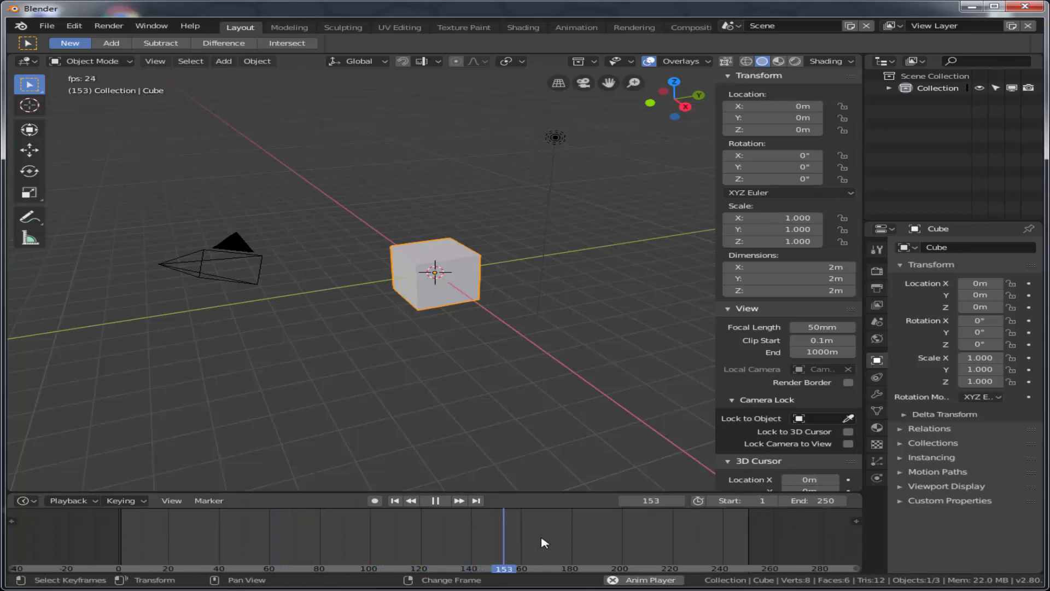
left_click(436, 501)
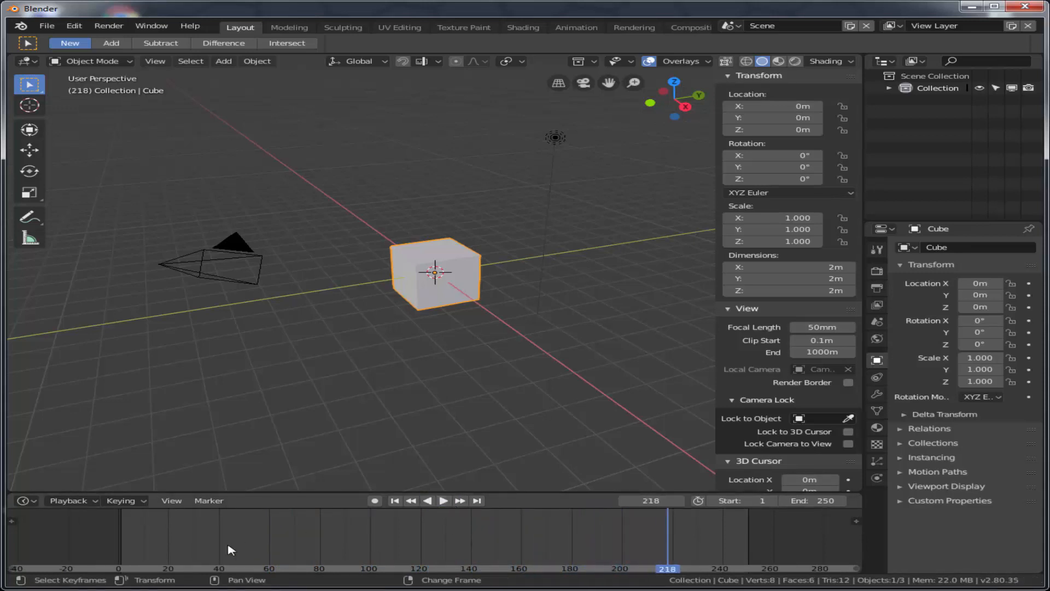
Step: Insert a Location keyframe for the cube at frame 2
left_click(125, 549)
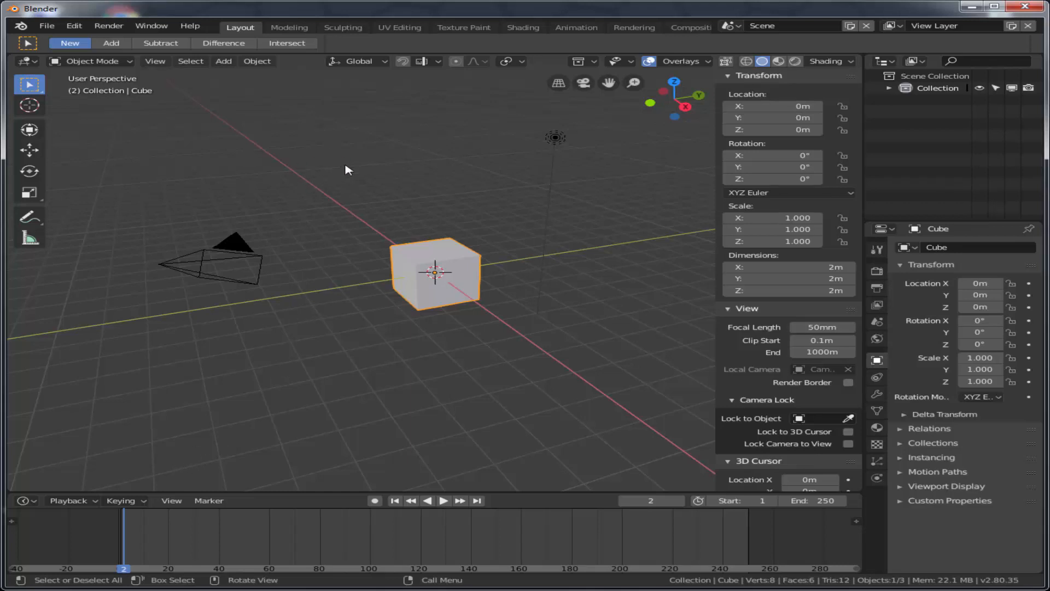
key("i")
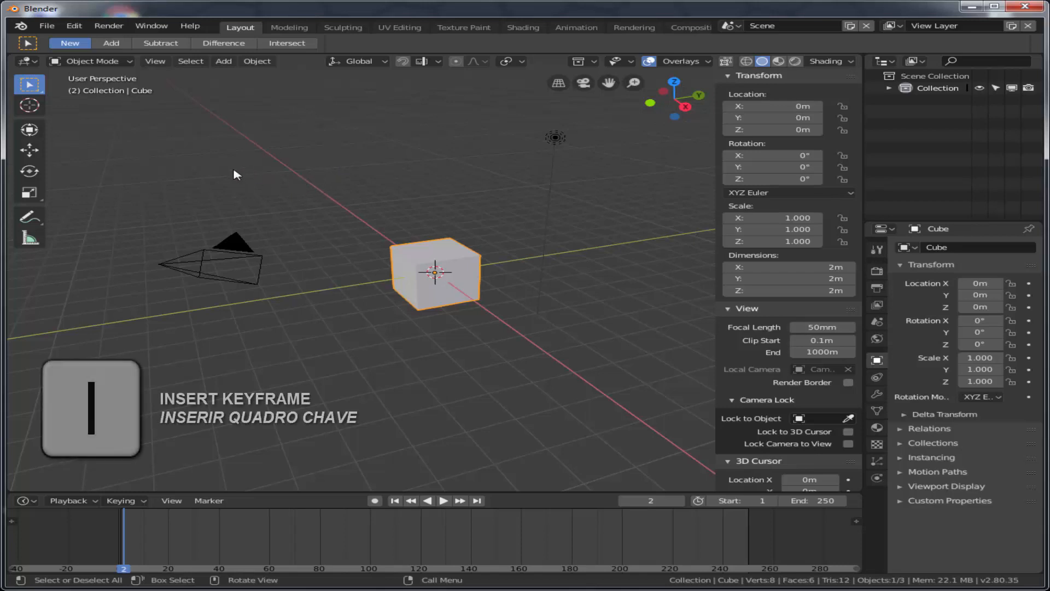
key("i")
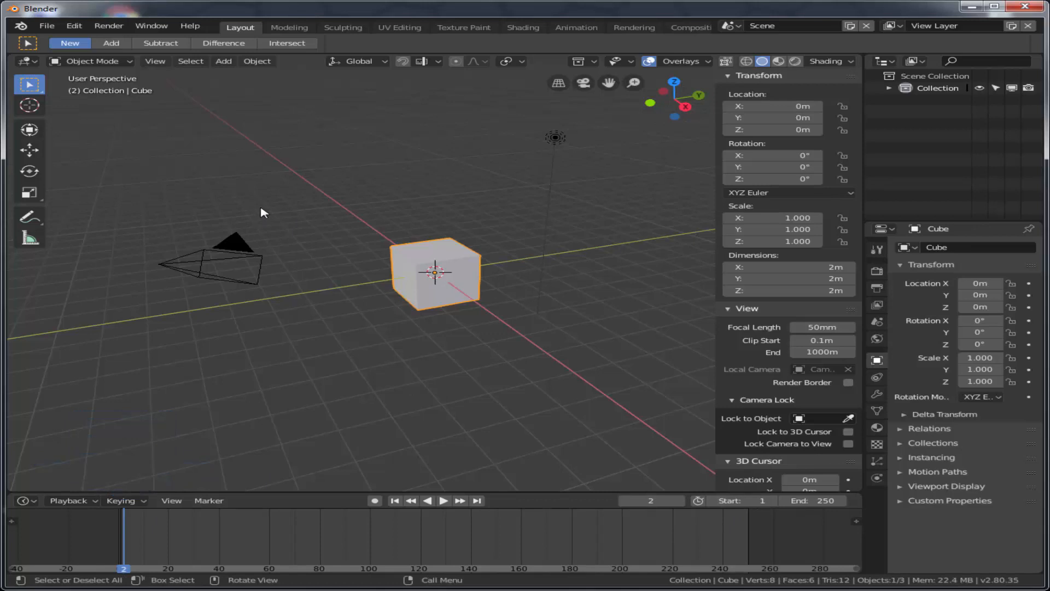
key("i")
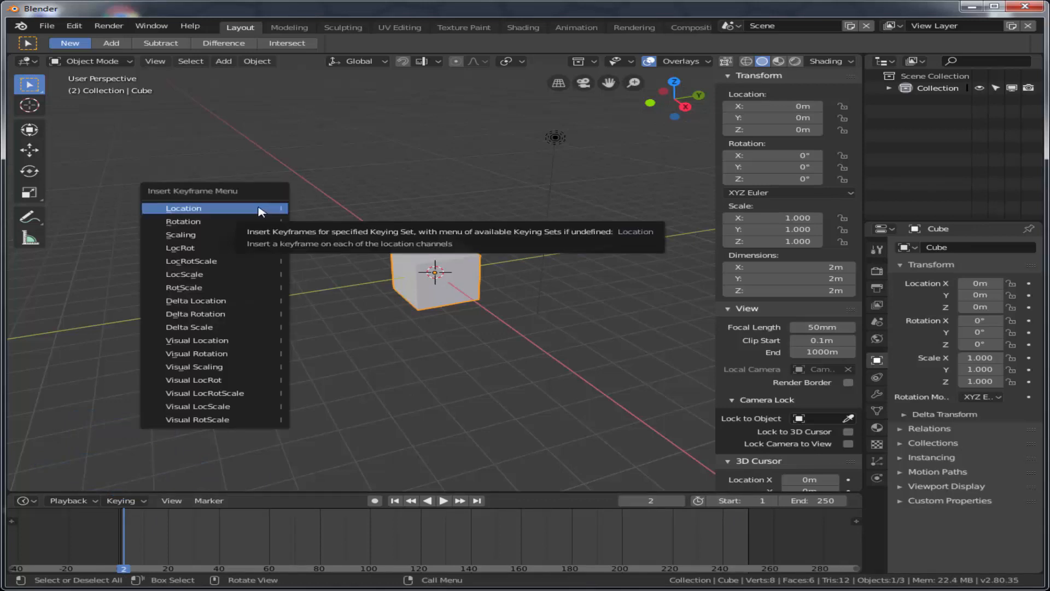
left_click(195, 211)
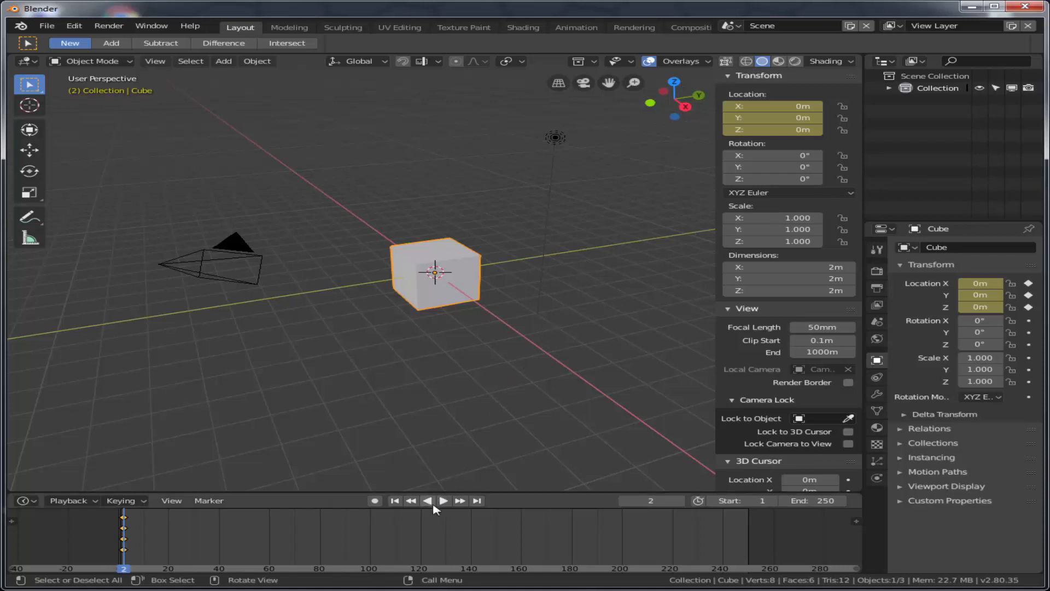
Step: At frame 120, move the cube about 7.03 m along the Y axis and insert a Location keyframe
left_click(420, 540)
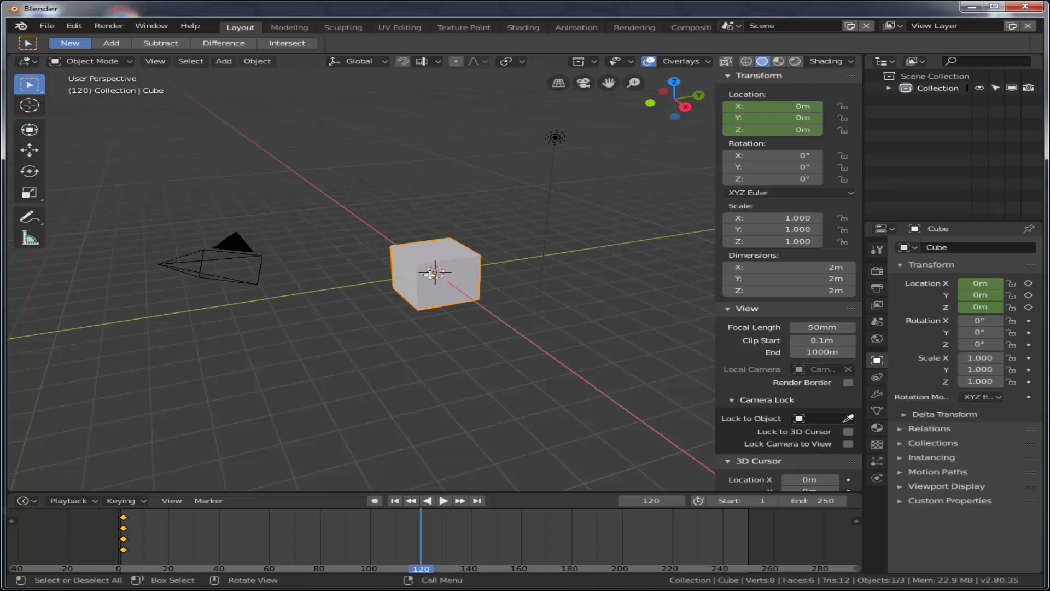
left_click(32, 151)
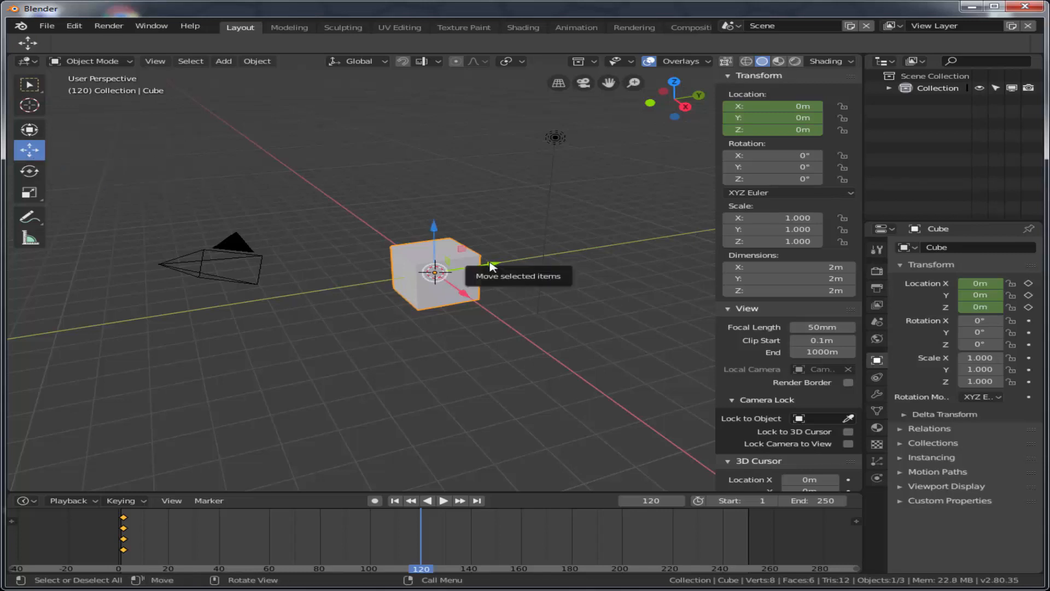
left_click_drag(492, 263, 678, 238)
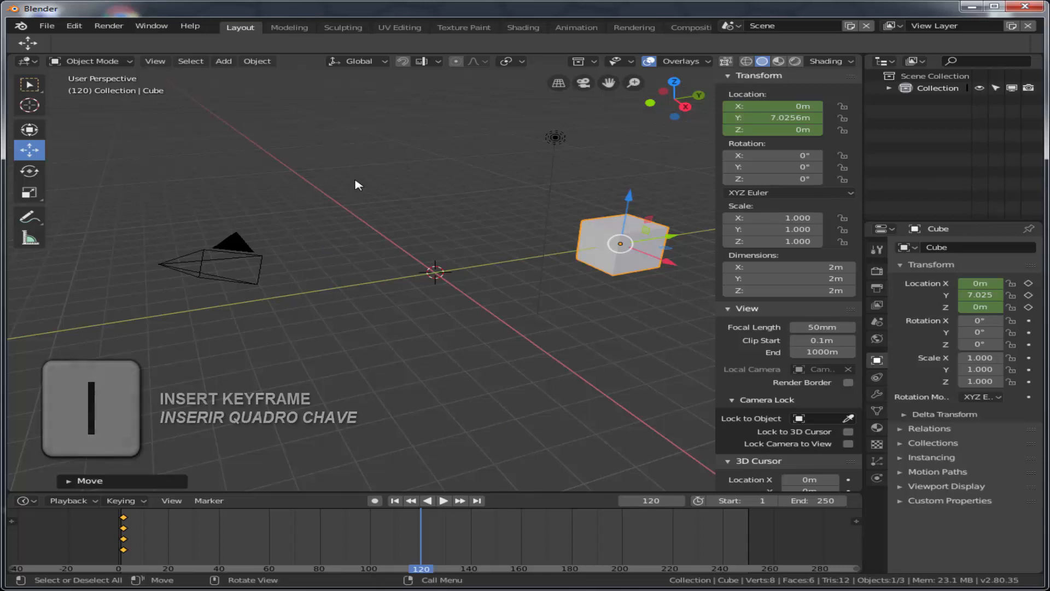
key("i")
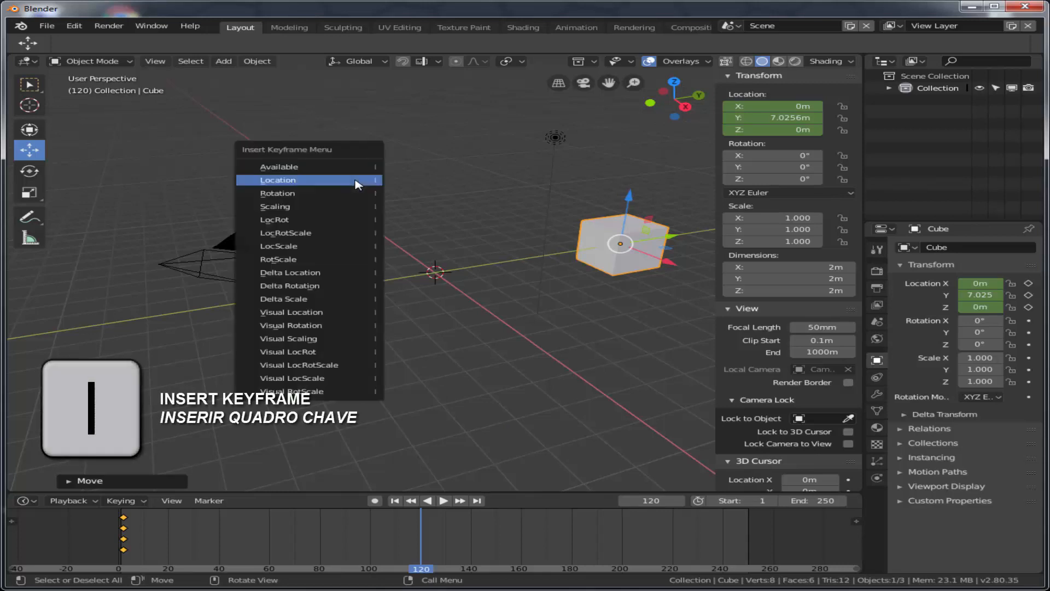
left_click(290, 182)
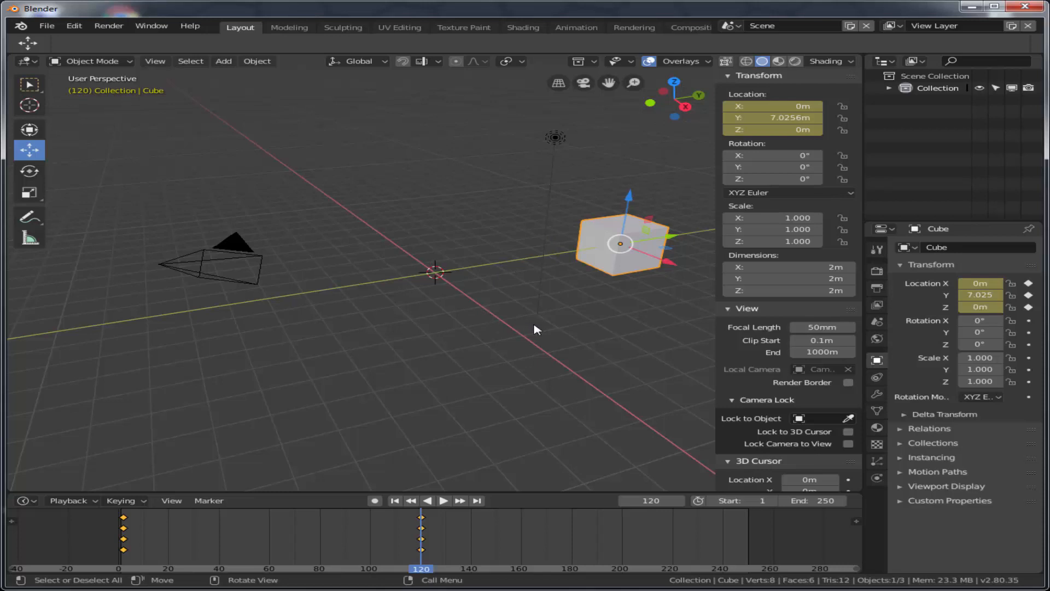
Step: Review the cube's movement by playing it from the first frame and scrubbing the timeline from frame 0 to 121
left_click(394, 501)
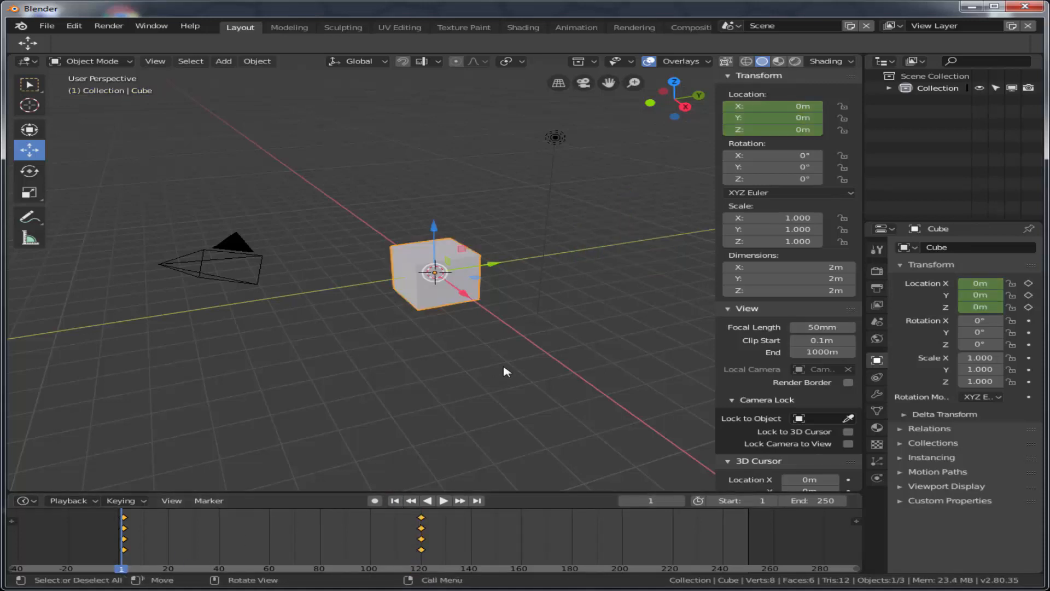
key("alt+a")
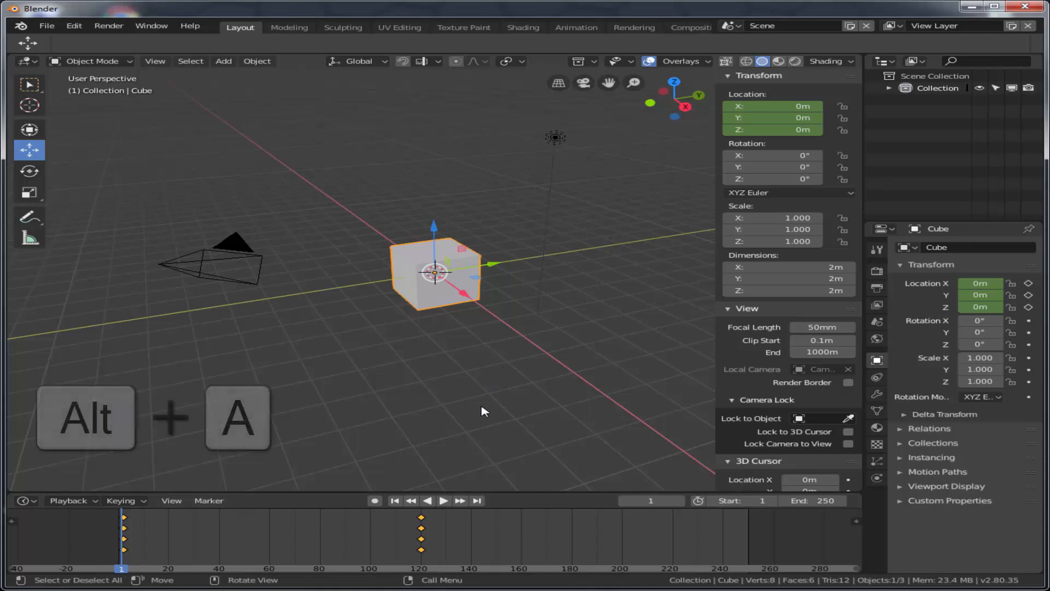
left_click(444, 501)
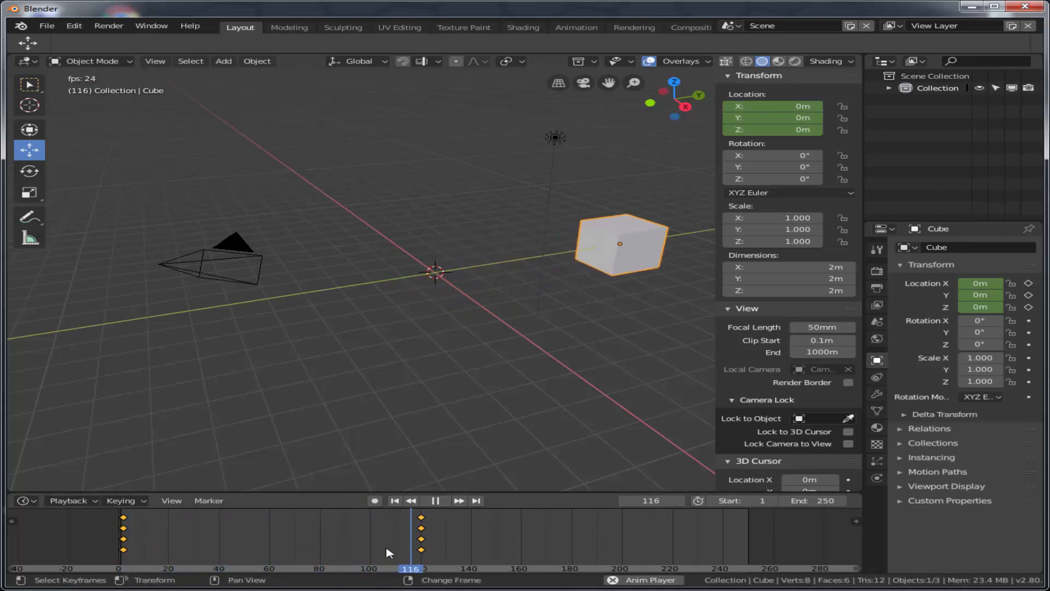
left_click(495, 567)
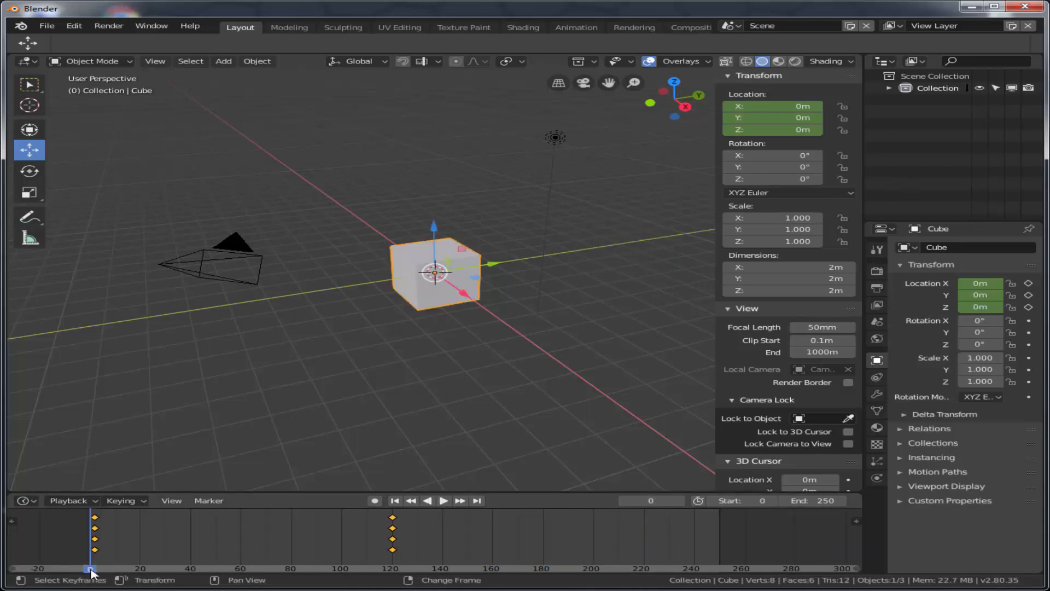
key("space")
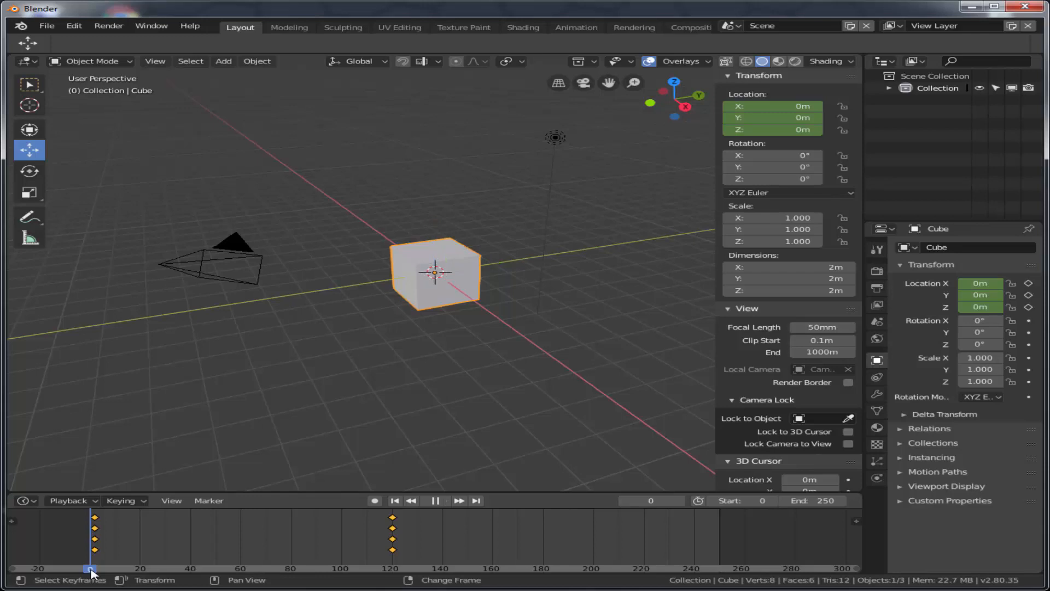
left_click_drag(90, 572, 396, 569)
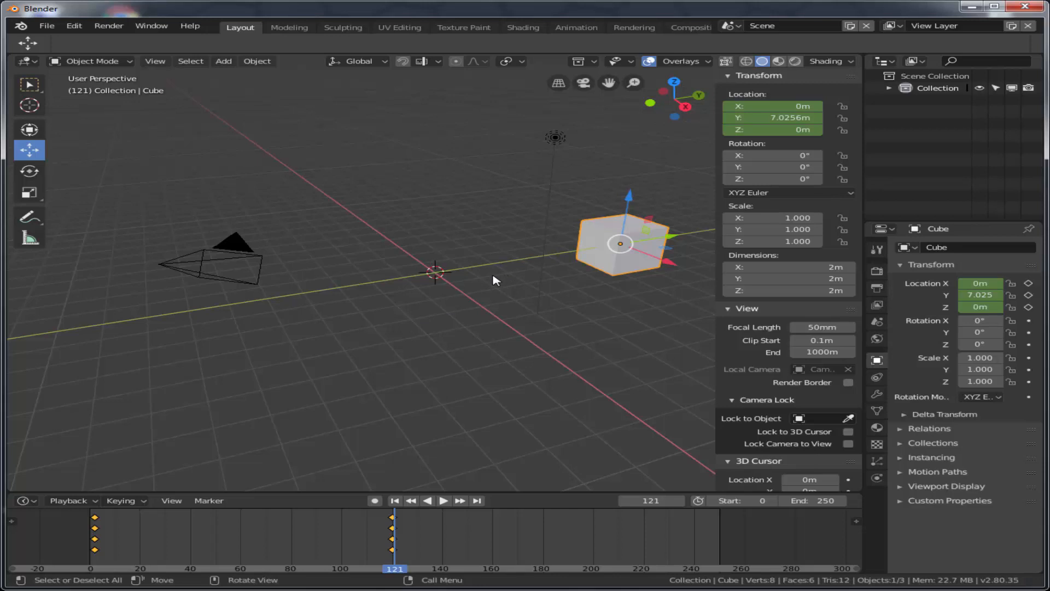
Step: Insert a Rotation keyframe for the cube at frame 1
left_click(91, 569)
key("Right")
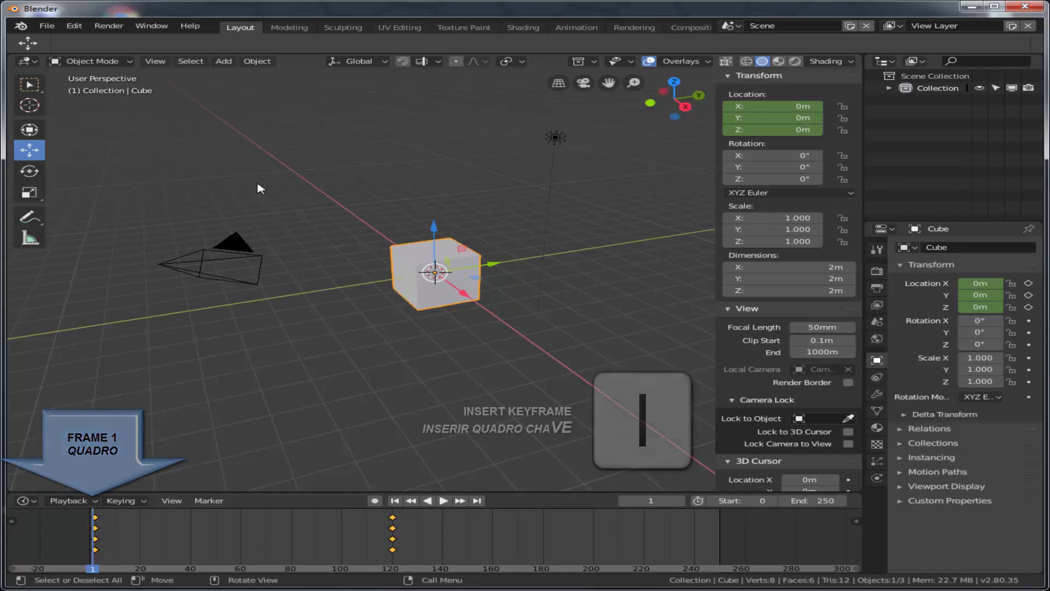
key("i")
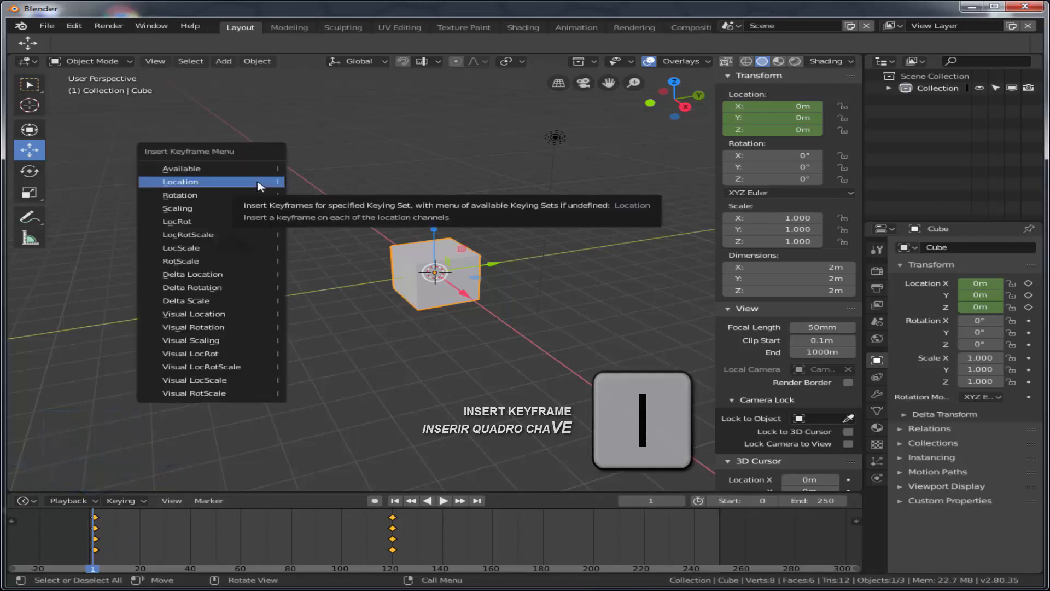
left_click(203, 200)
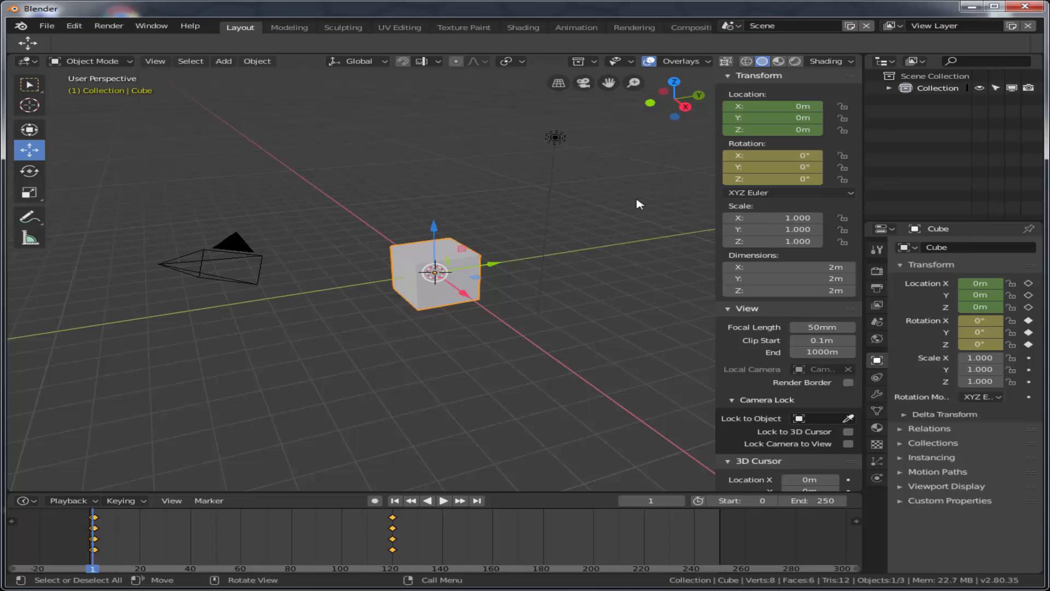
Step: At frame 120, rotate the cube to about X 237°, Y -28.6°, Z -63.4° and insert a Rotation keyframe
left_click(394, 521)
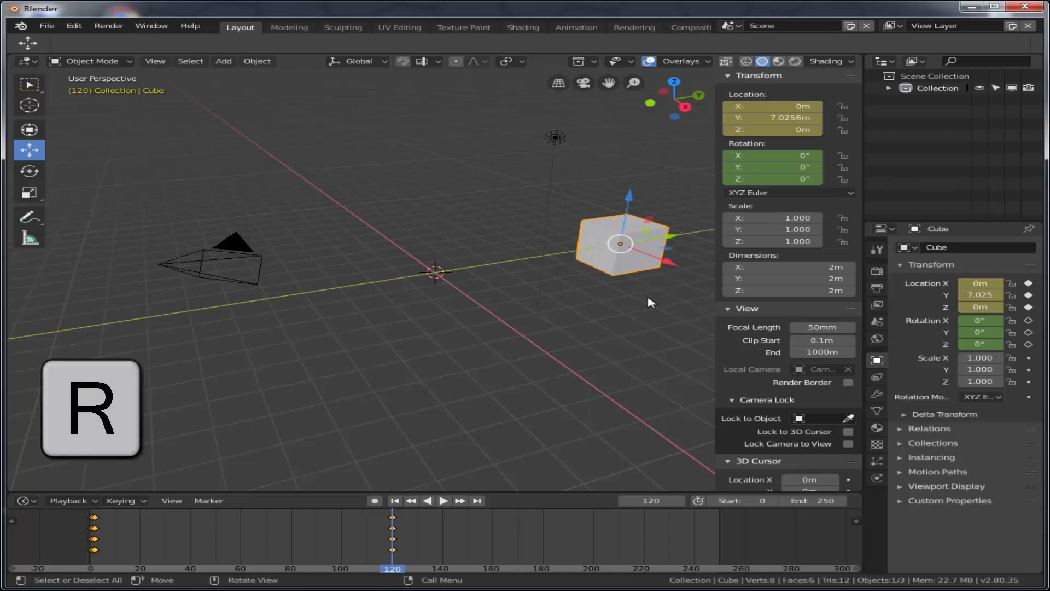
key("r")
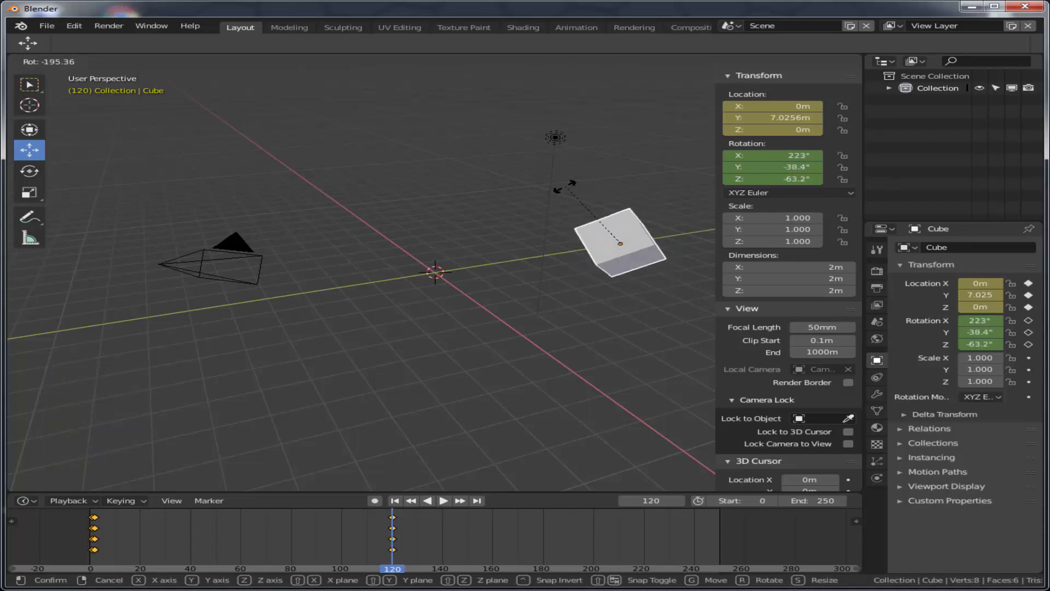
left_click(522, 188)
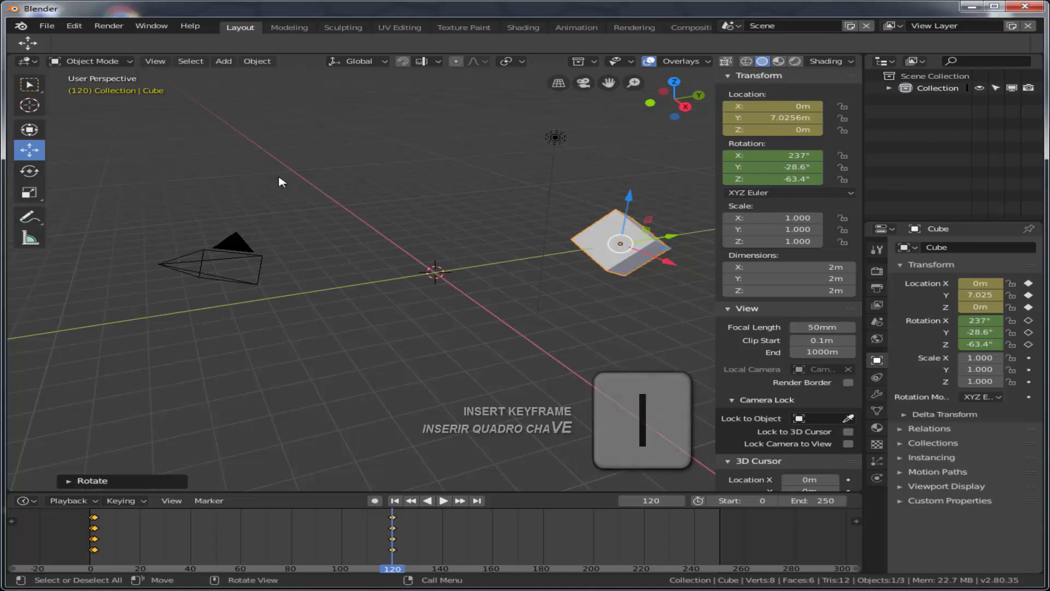
key("i")
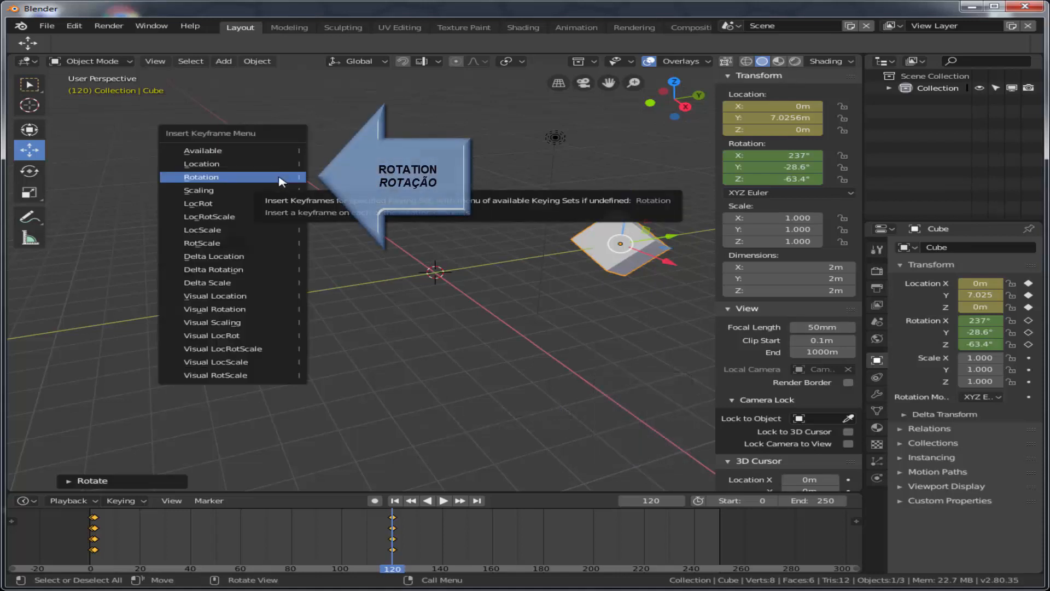
left_click(280, 178)
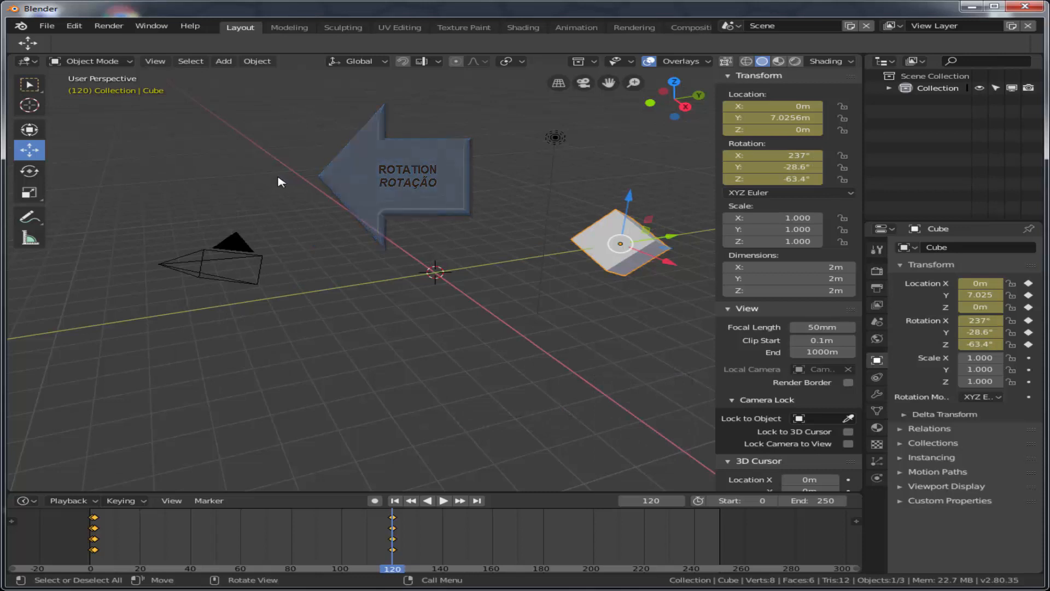
Step: Play the animation from frame 0 to past frame 120 to check the cube's combined movement and rotation
right_click(90, 519)
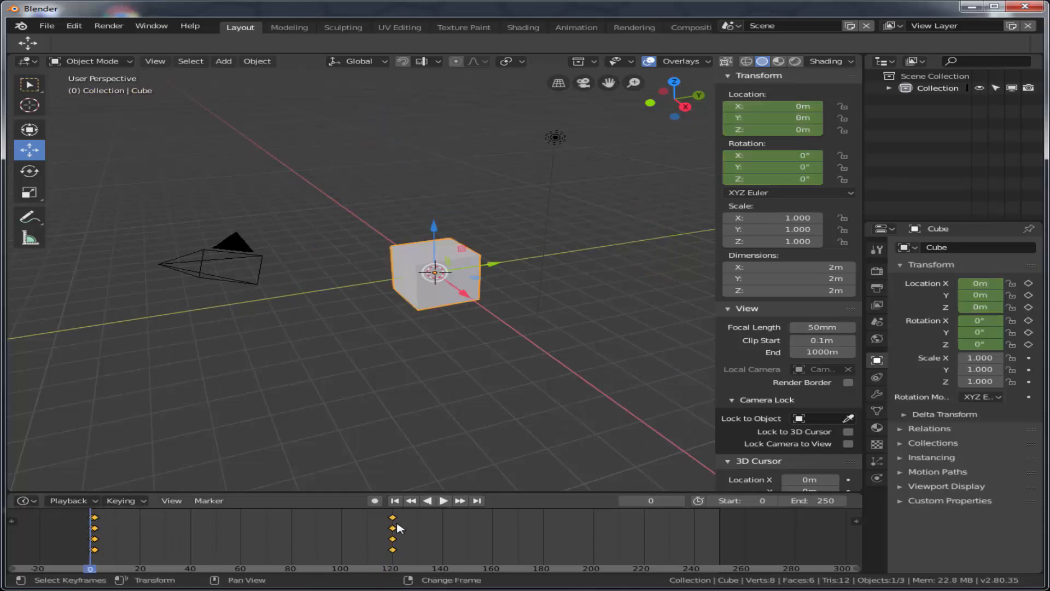
left_click(445, 501)
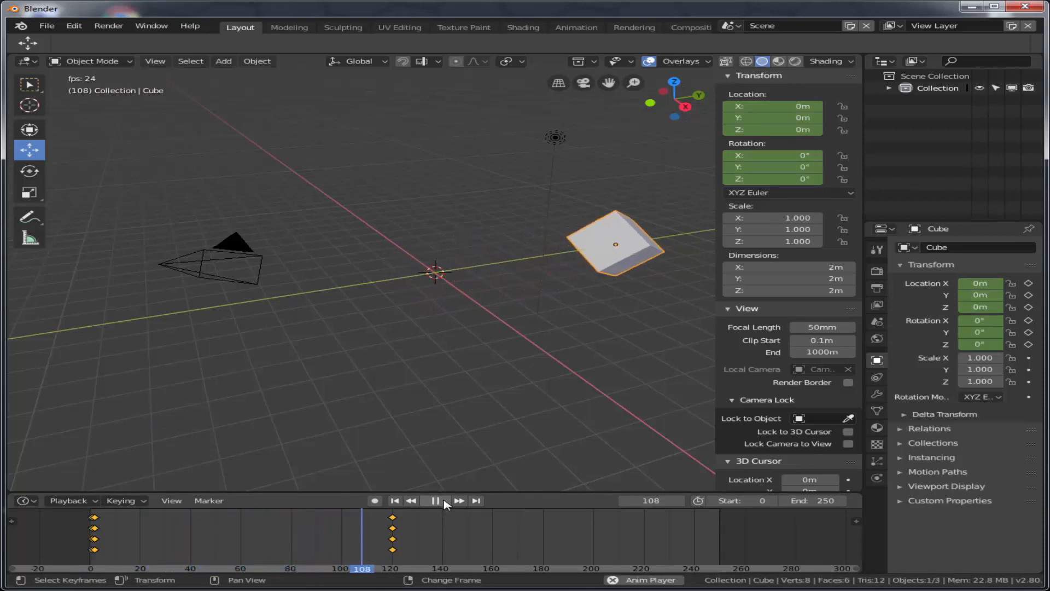
left_click(444, 501)
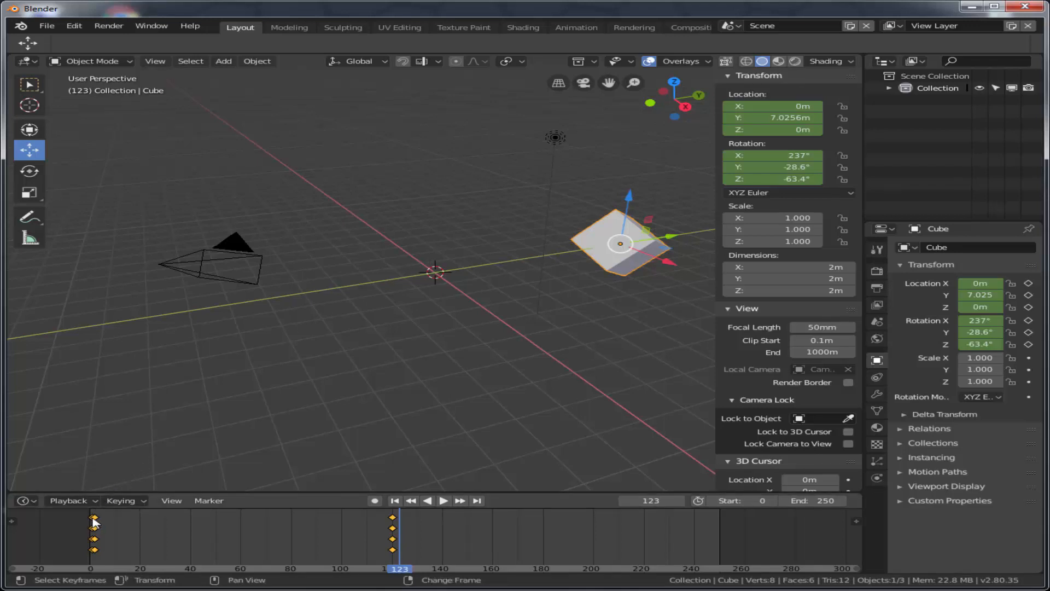
Step: Insert a Scaling keyframe for the cube at frame 1
right_click(94, 522)
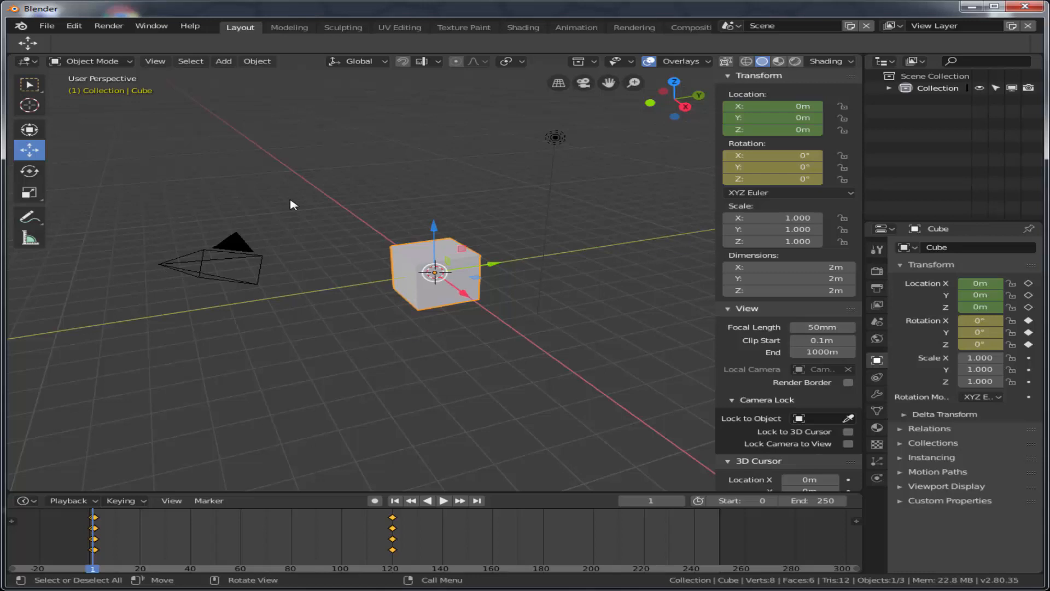
key("i")
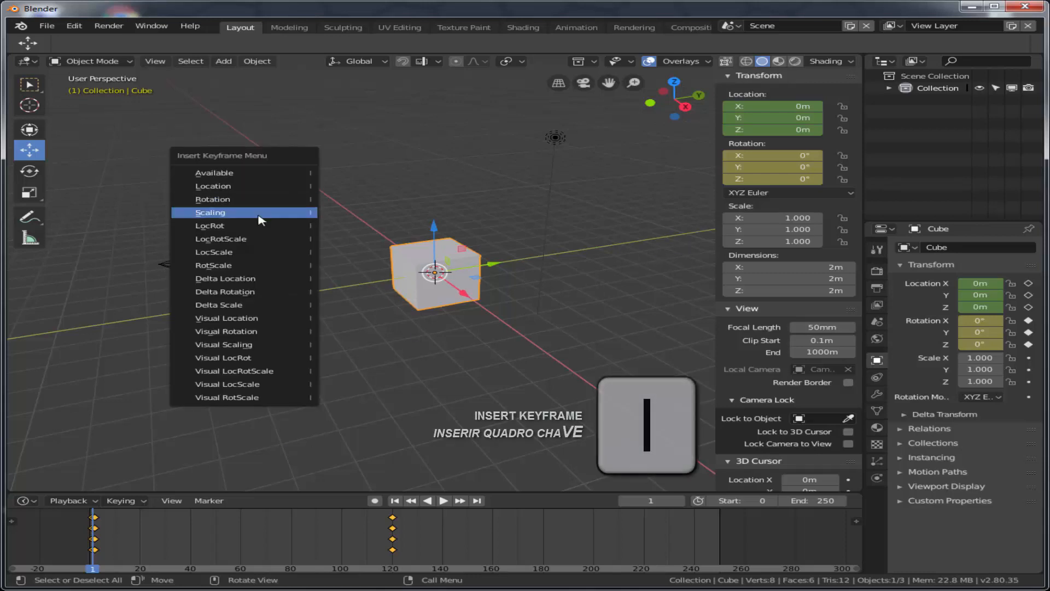
left_click(242, 213)
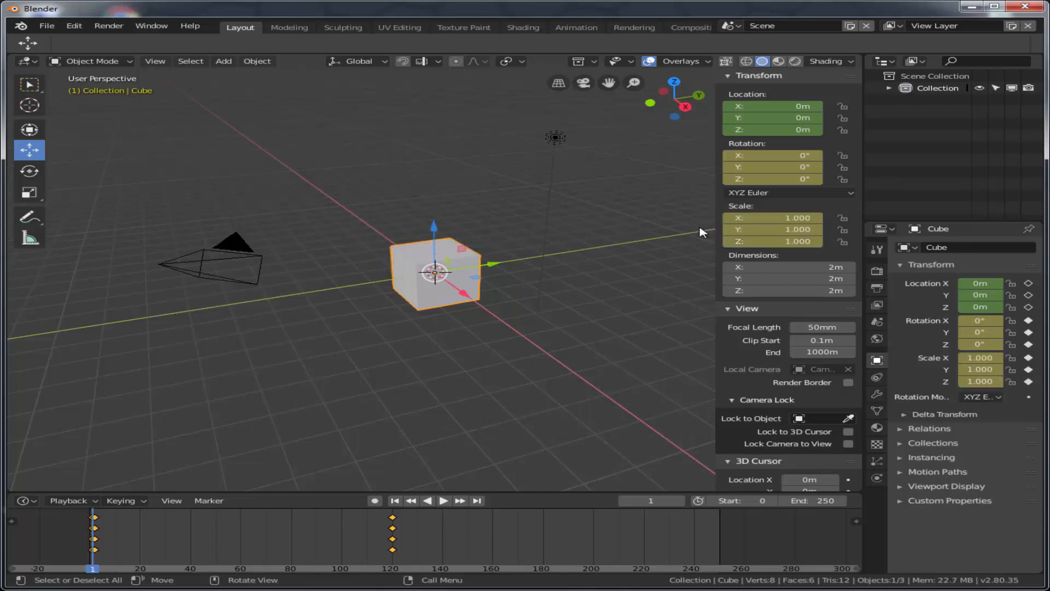
Step: At frame 120, scale the cube up uniformly to about 2.052 and insert a Scaling keyframe
right_click(391, 524)
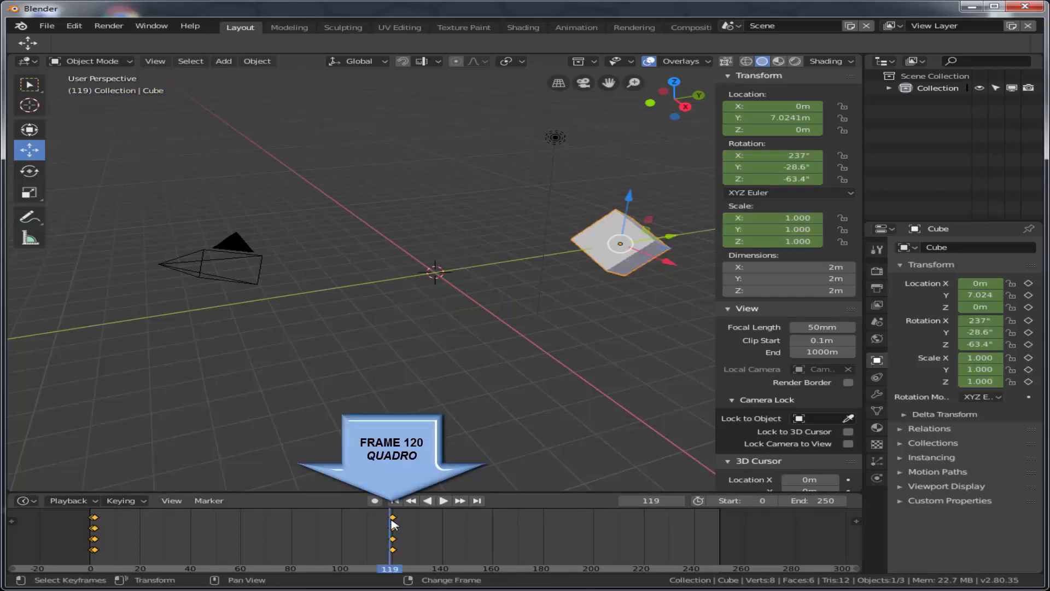
right_click(394, 523)
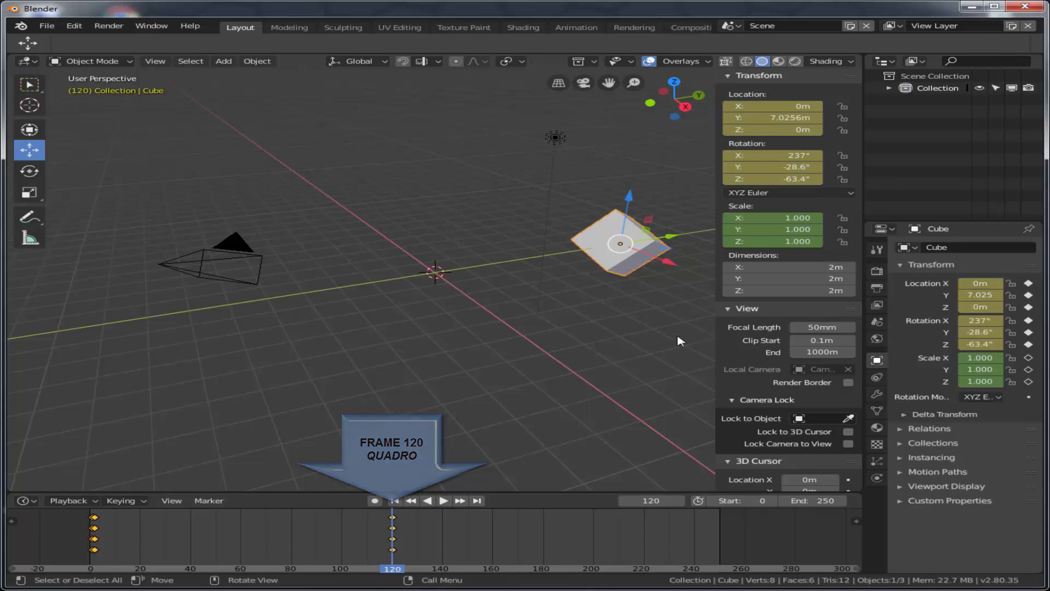
key("s")
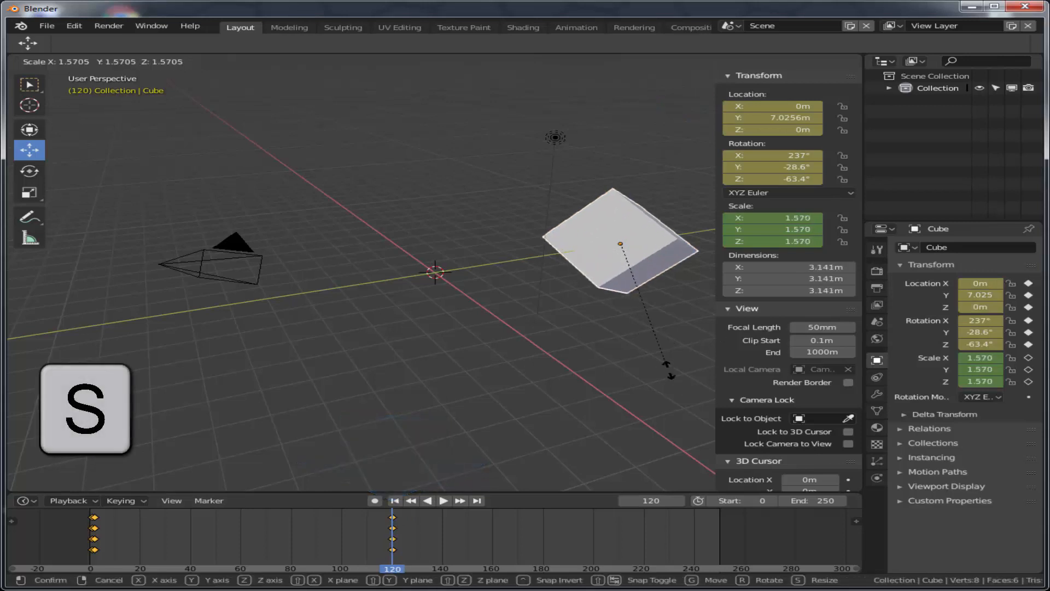
left_click(692, 402)
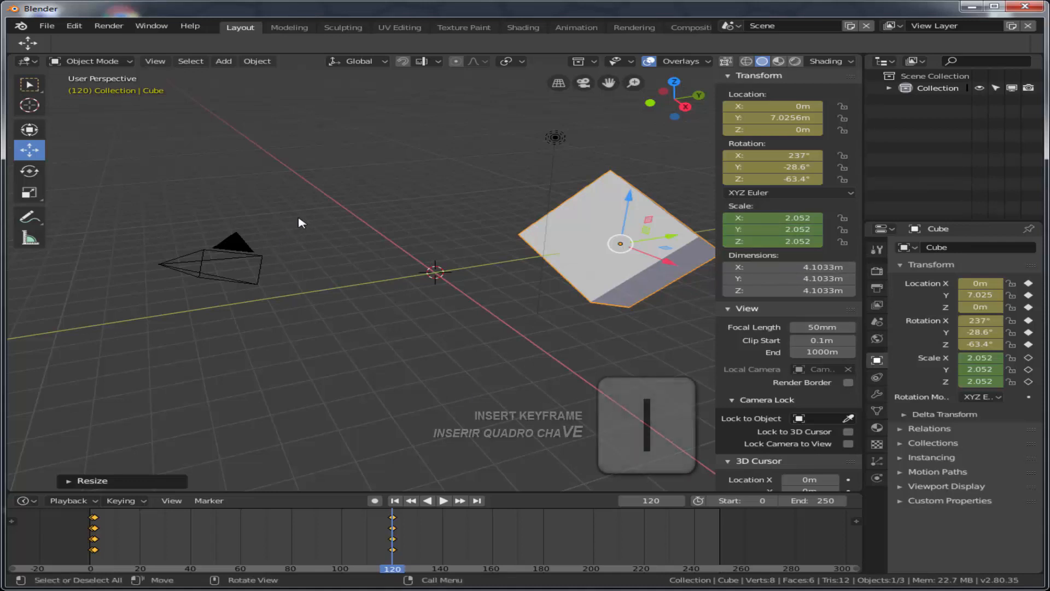
key("i")
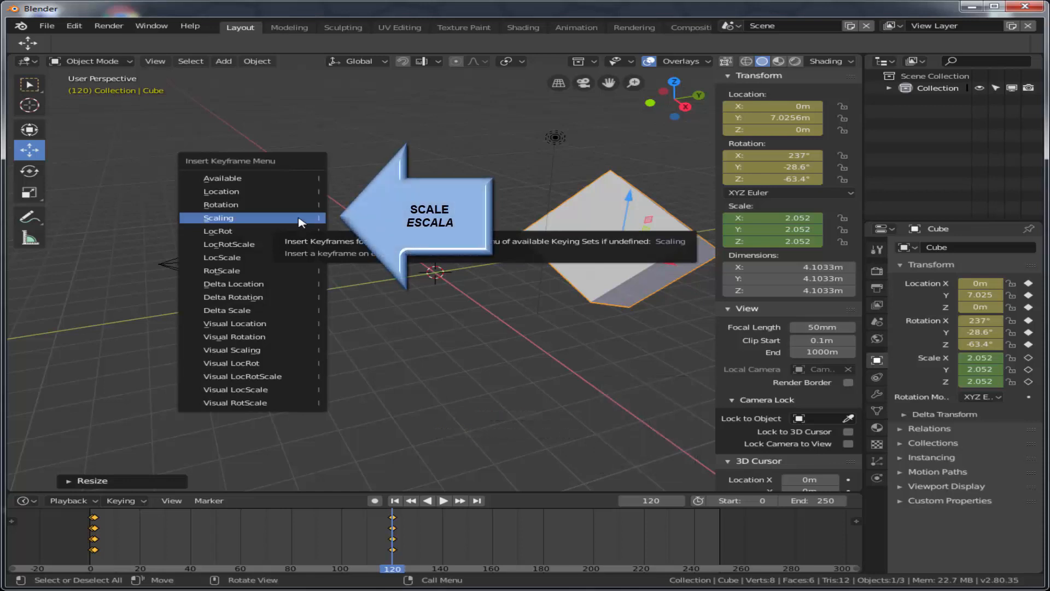
left_click(300, 221)
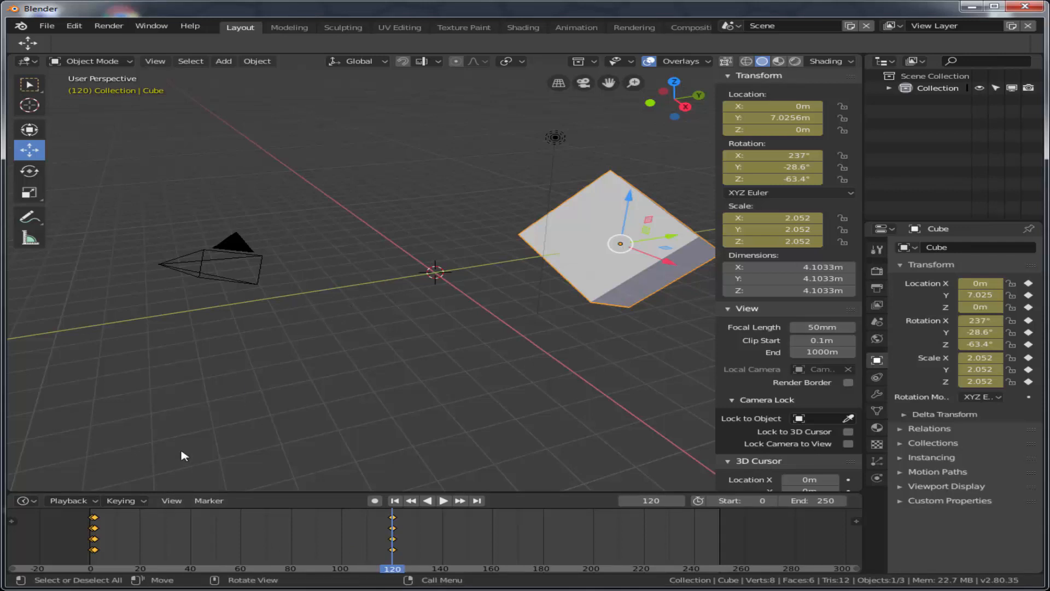
Step: Play the animation from frame 1 to check the cube's movement, rotation and scaling together
right_click(94, 523)
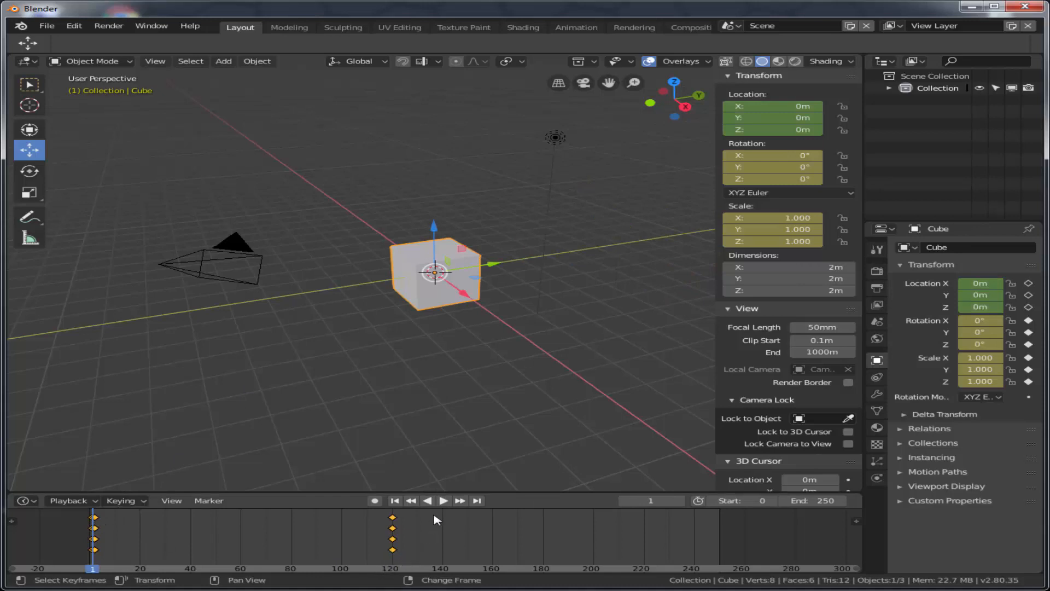
left_click(444, 501)
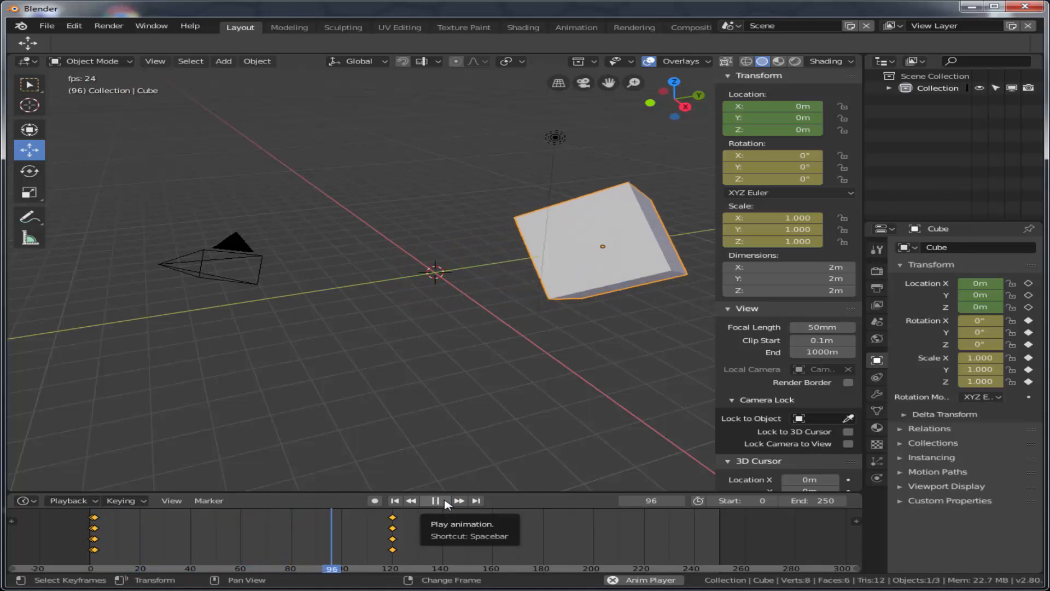
left_click(435, 501)
Step: At frame 200, move the cube to about Y -4.19 m and Z 3.09 m, and scale it down uniformly to about 0.501
left_click(556, 569)
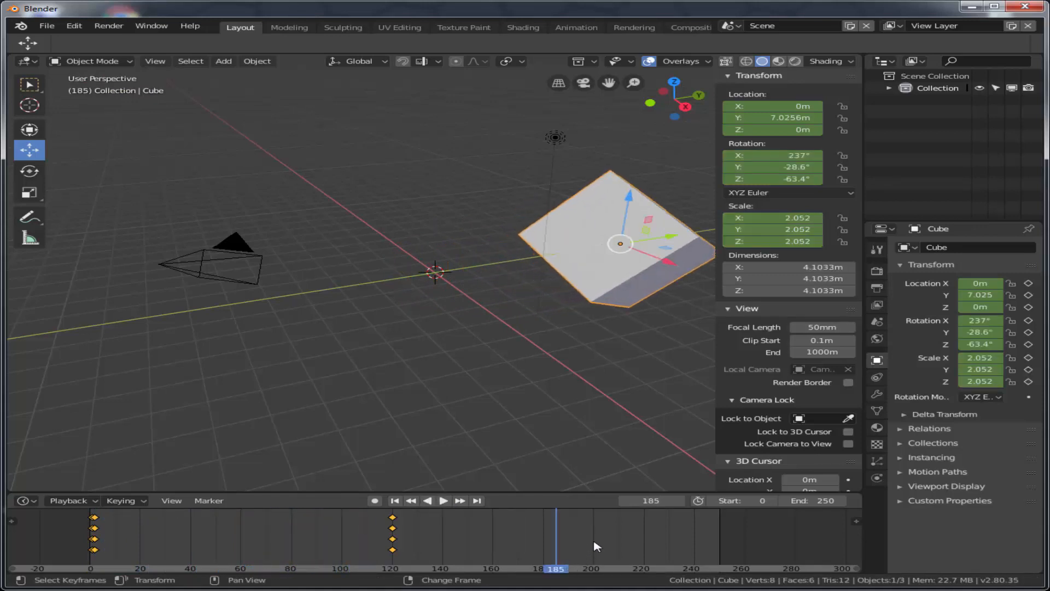
left_click(594, 546)
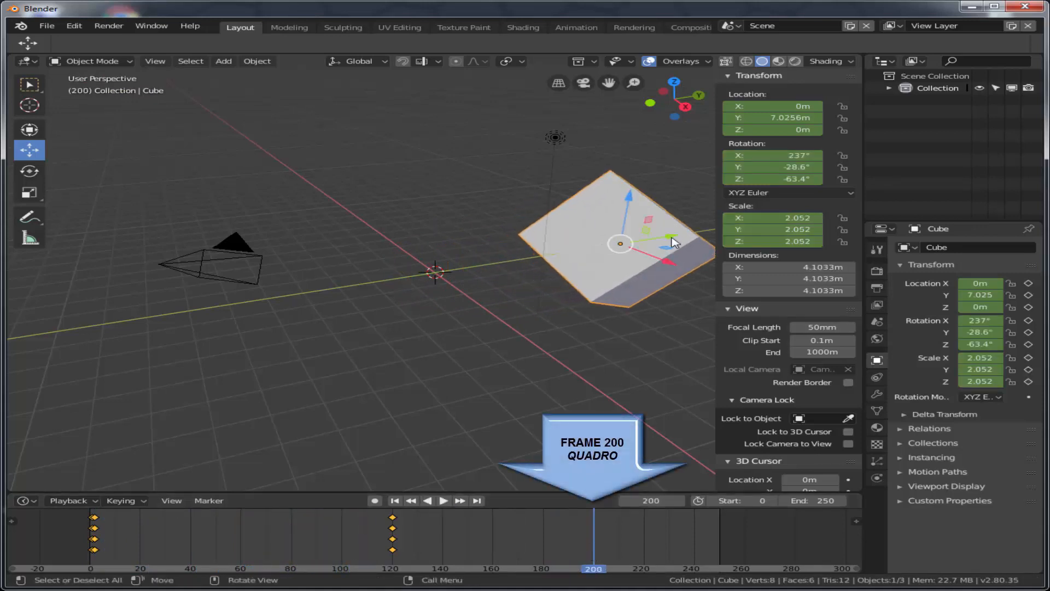
left_click_drag(674, 241, 350, 289)
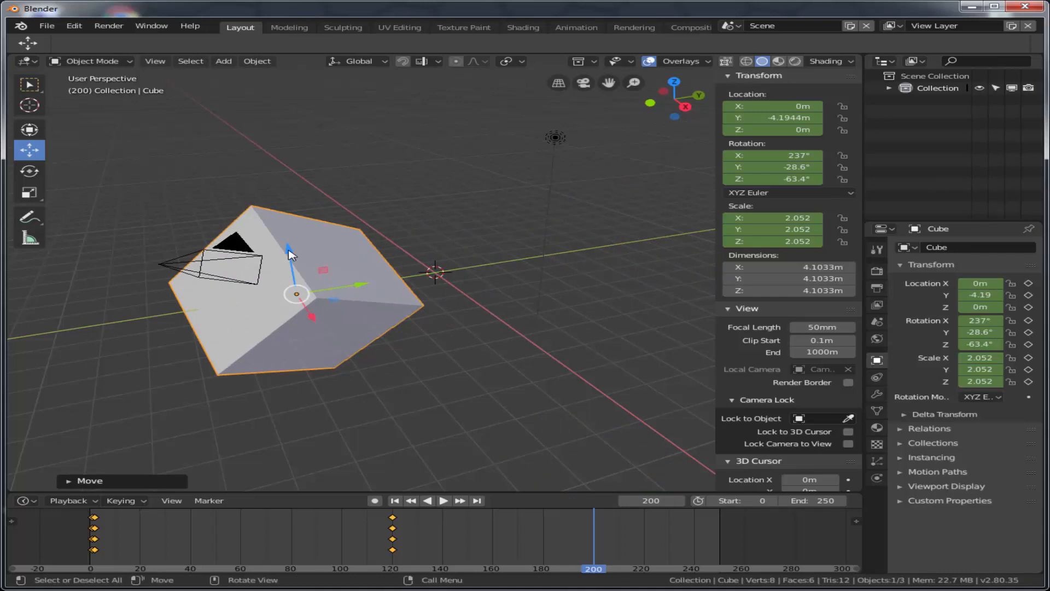
left_click_drag(291, 254, 263, 173)
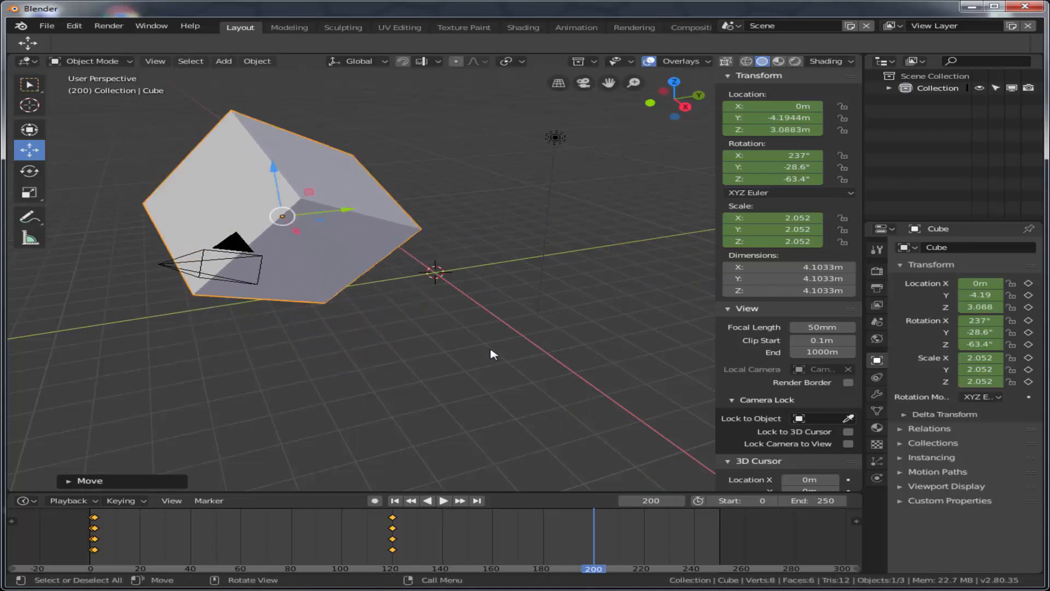
key("s")
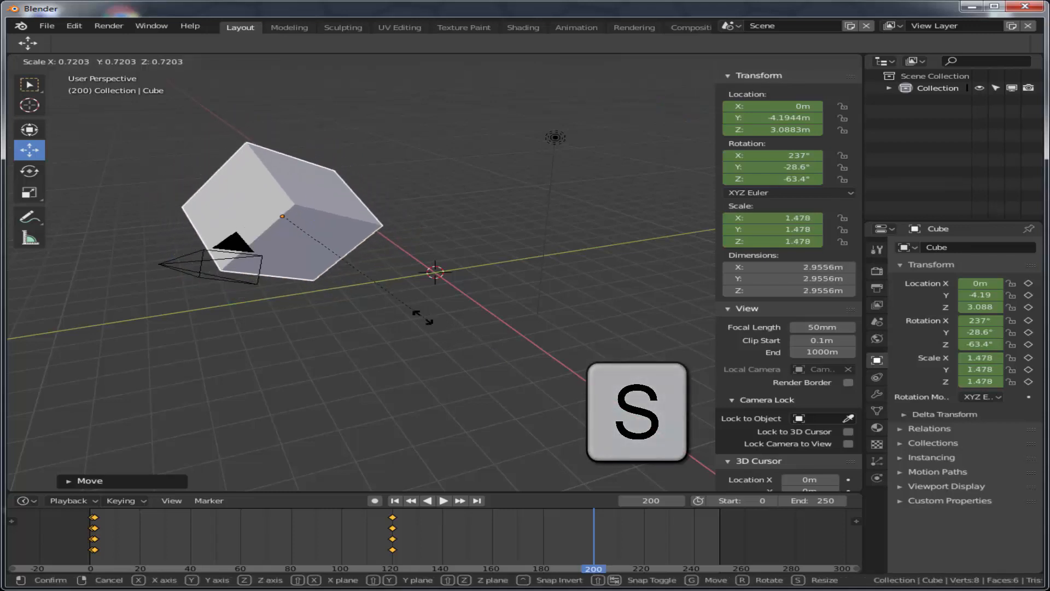
left_click(322, 263)
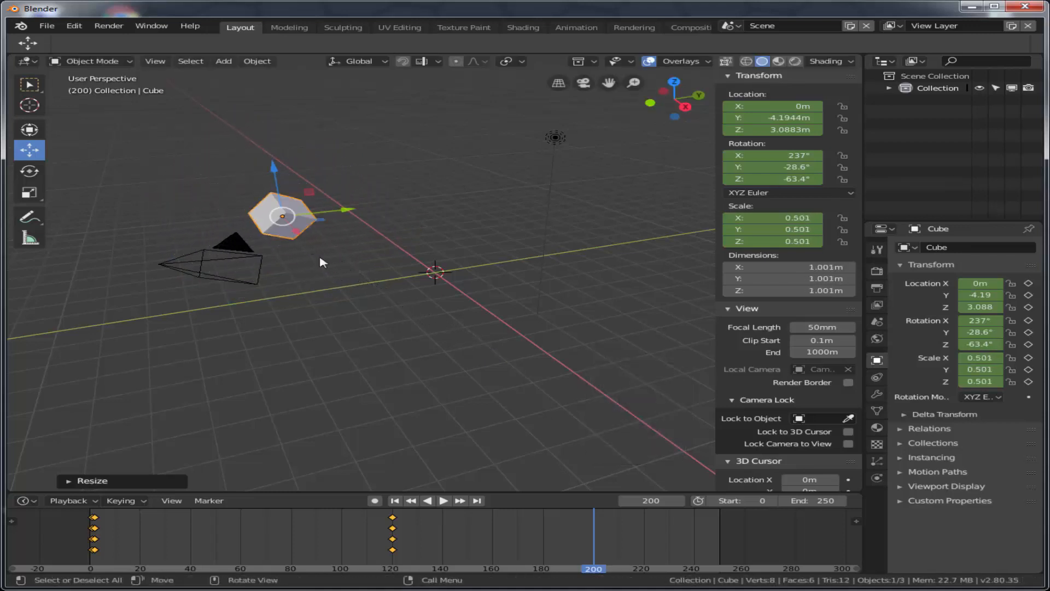
Step: Rotate the cube to about X -45.1°, Y 8.35°, Z -27.7° and insert a LocRotScale keyframe at frame 200
key("r")
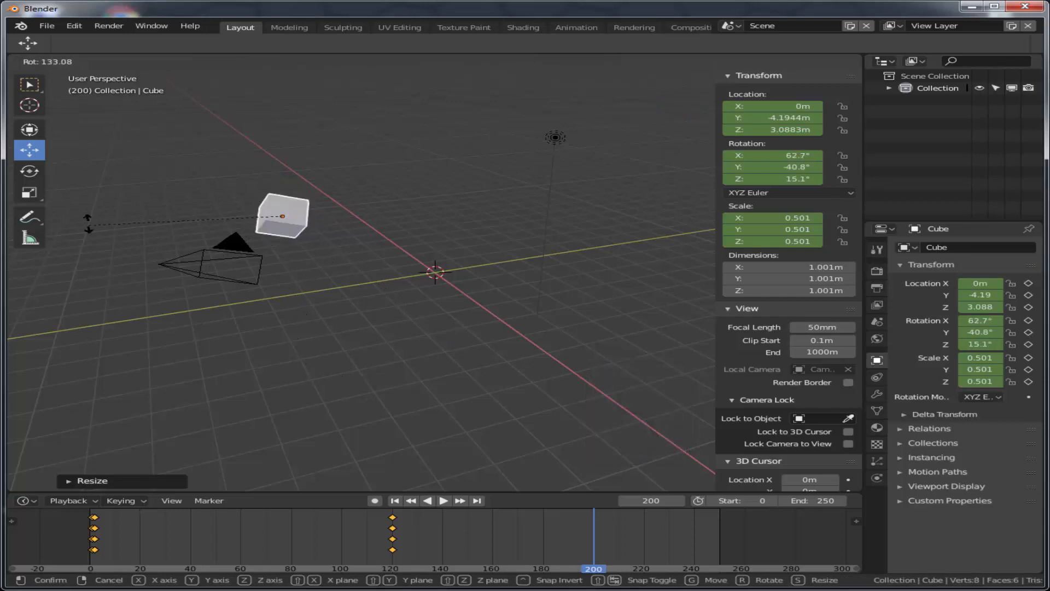
left_click(479, 186)
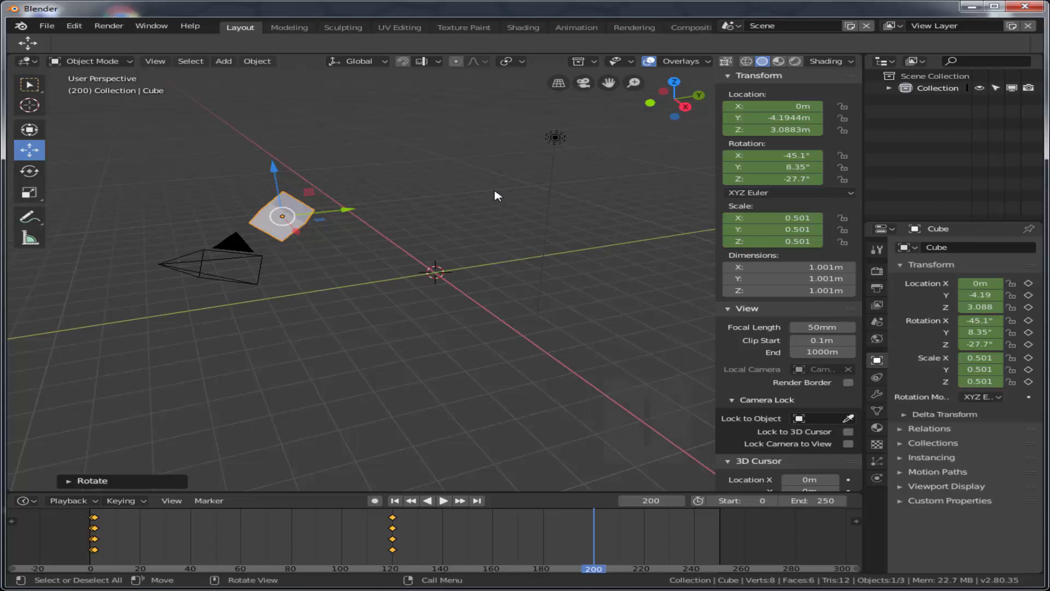
key("i")
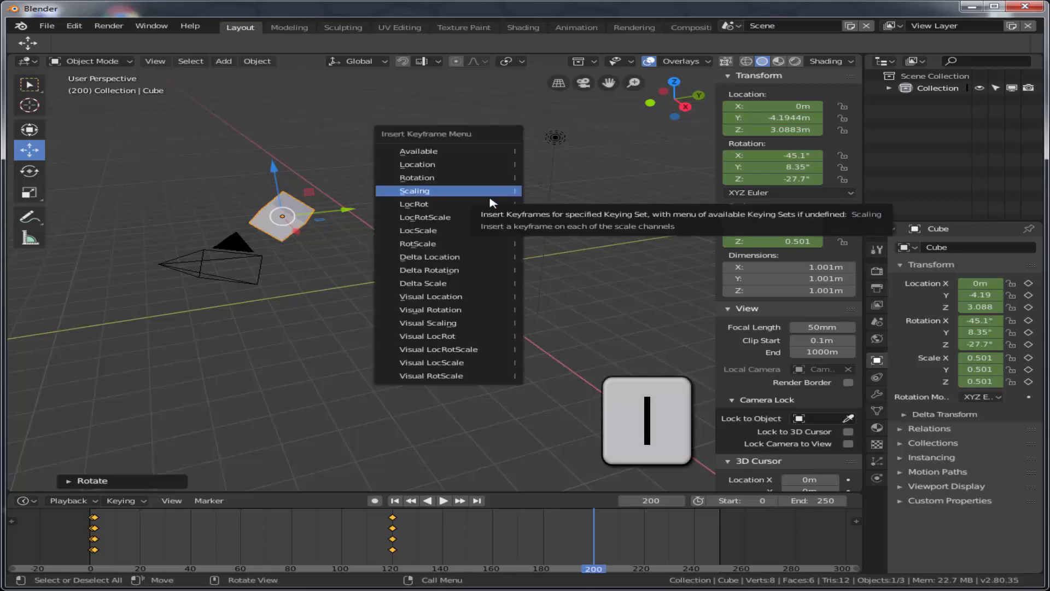
left_click(467, 218)
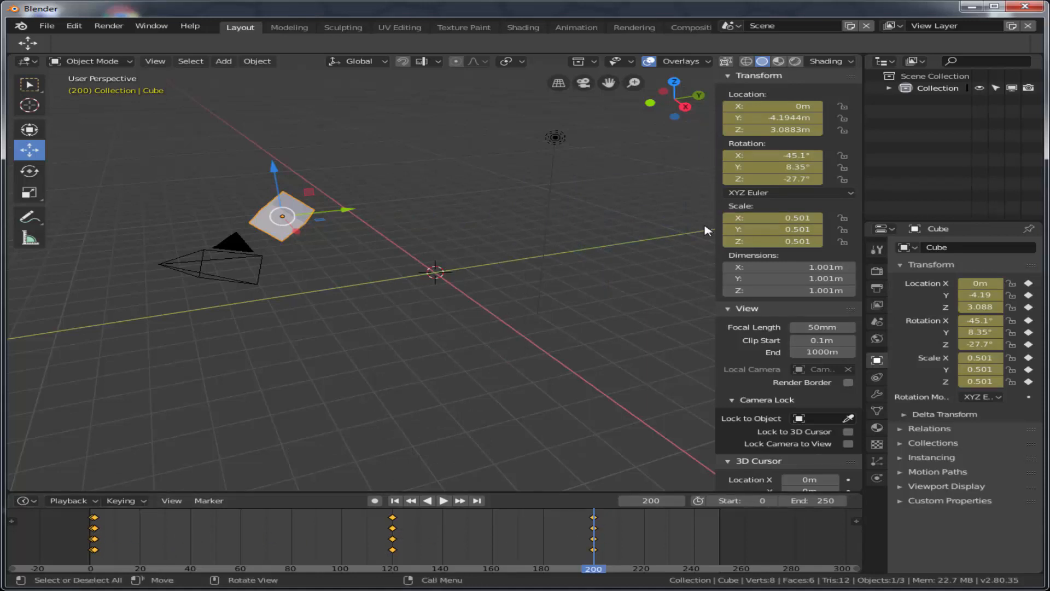
Step: Play the whole animation from frame 0 through the frame 200 keyframes to review the cube's motion
left_click(396, 501)
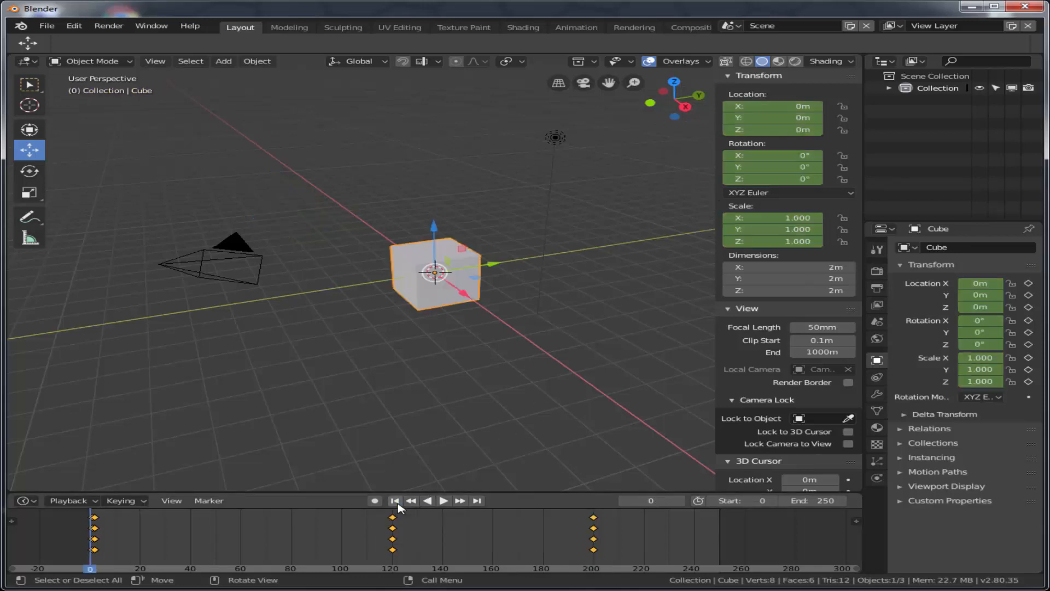
left_click(444, 502)
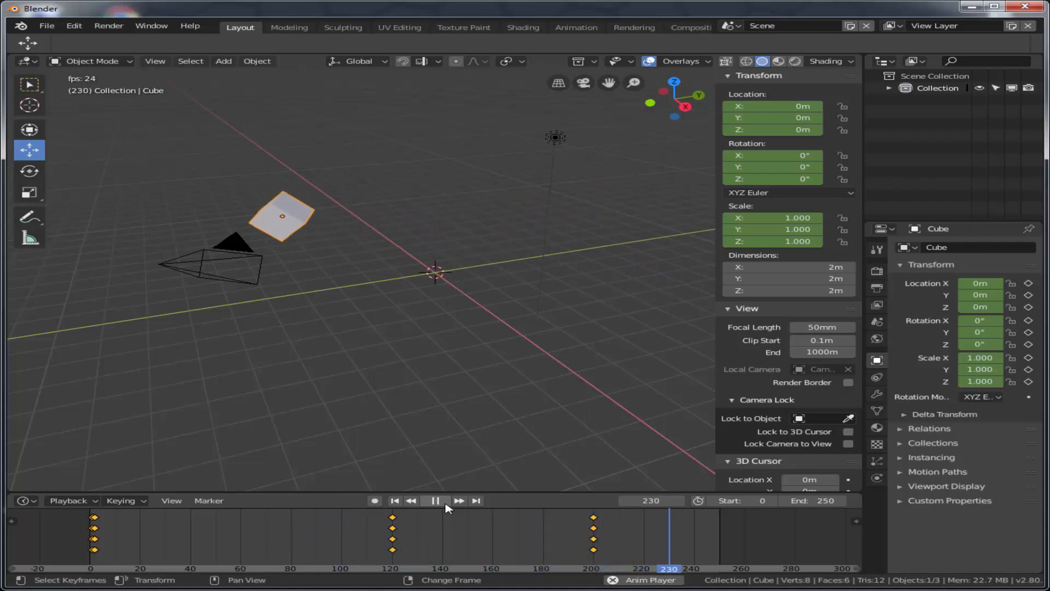
key("Escape")
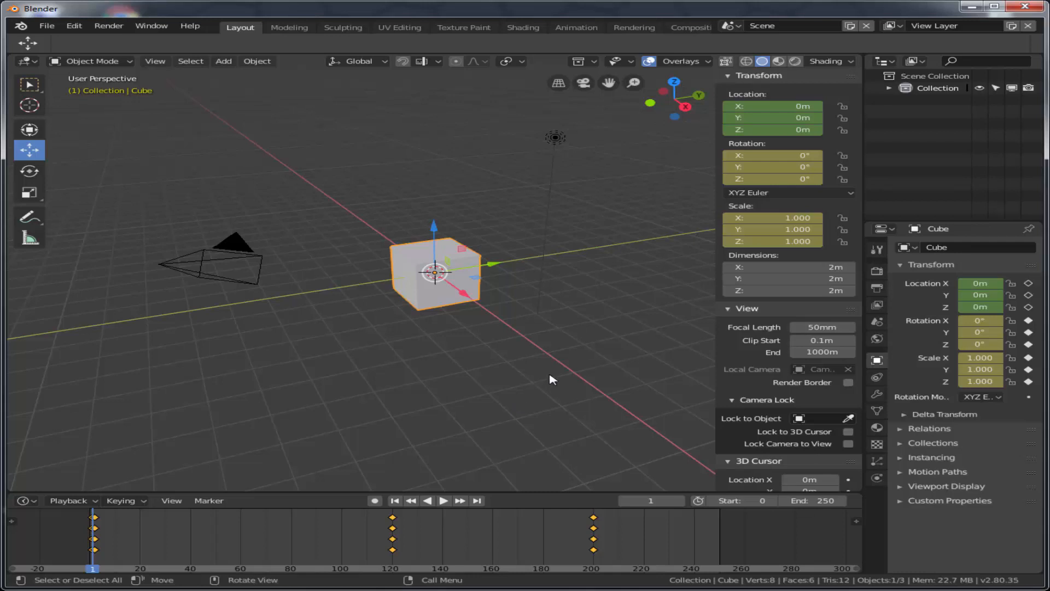
Step: Start a new file with the default scene and clear the object selection
left_click(47, 26)
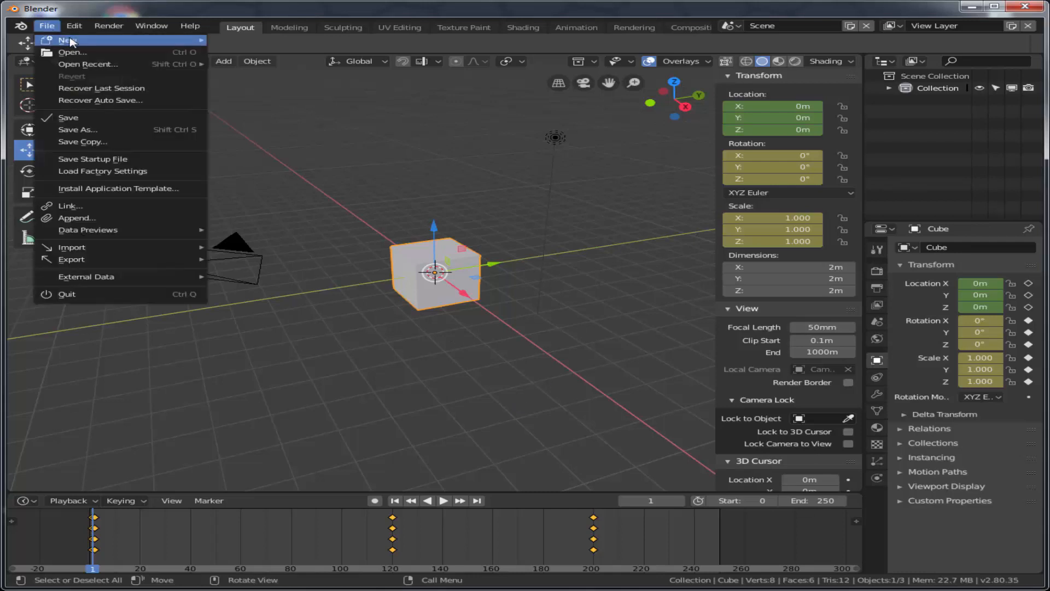
mouse_move(152, 43)
left_click(252, 40)
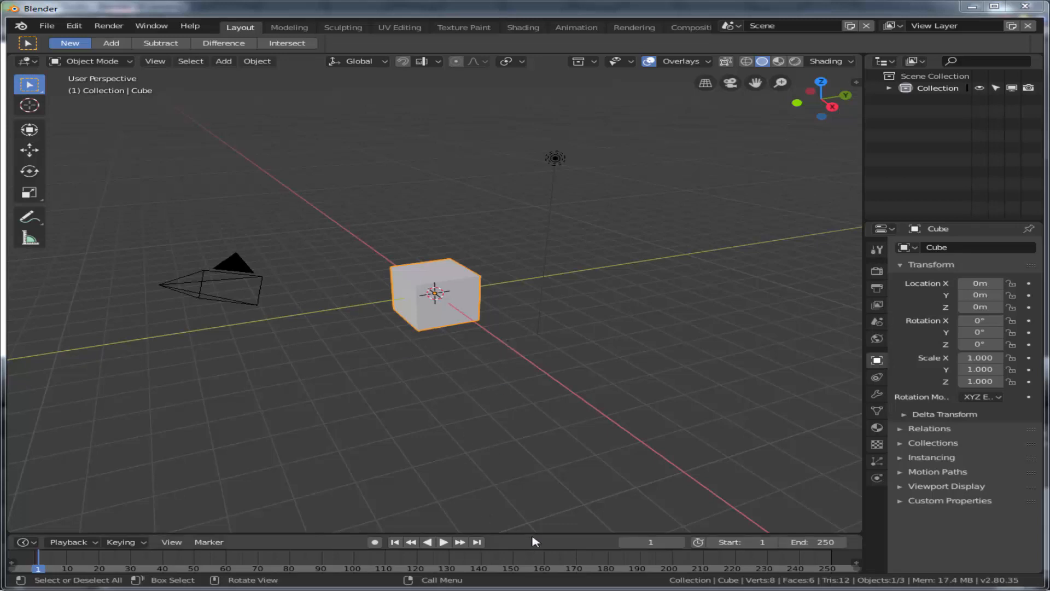
left_click(540, 511)
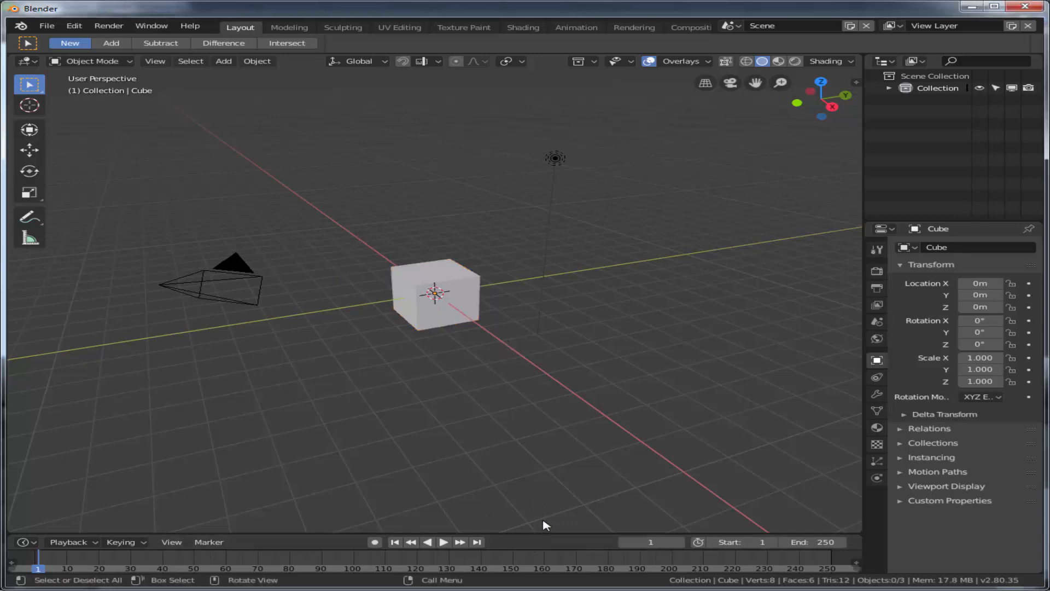
Step: Enlarge the timeline area and add a new emitter particle system to the cube
left_click_drag(547, 534, 547, 468)
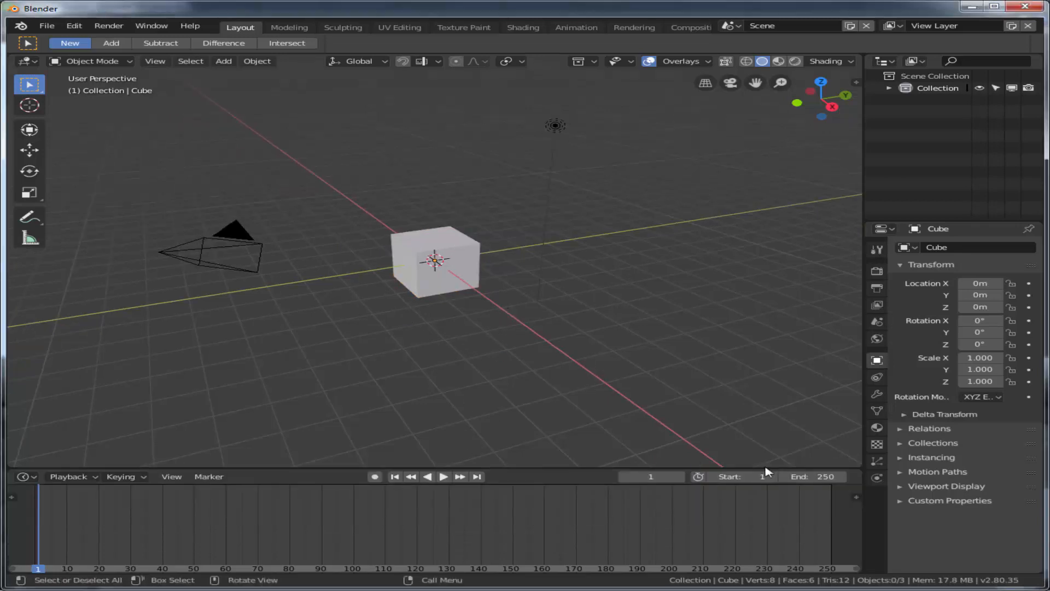
left_click(877, 463)
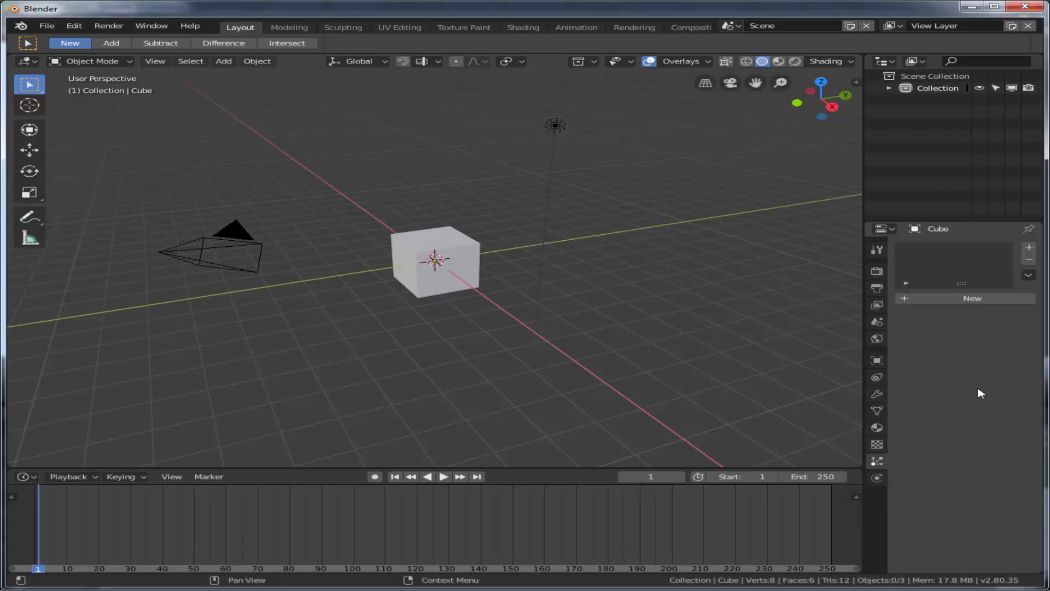
left_click(970, 298)
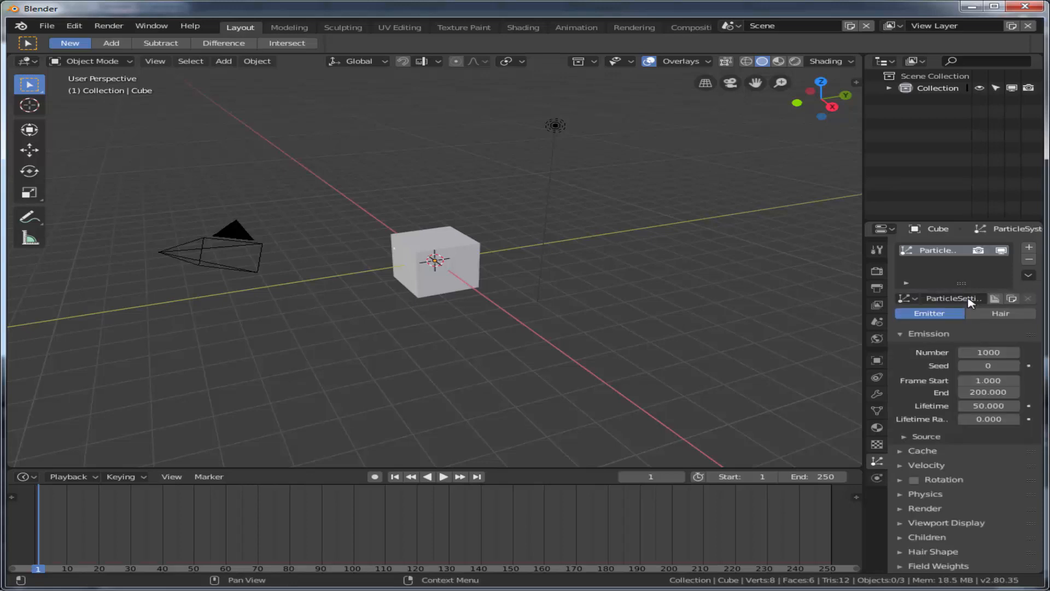
Step: Play the cube's particle emission from frame 1, stop the playback and return to the first frame
left_click(443, 477)
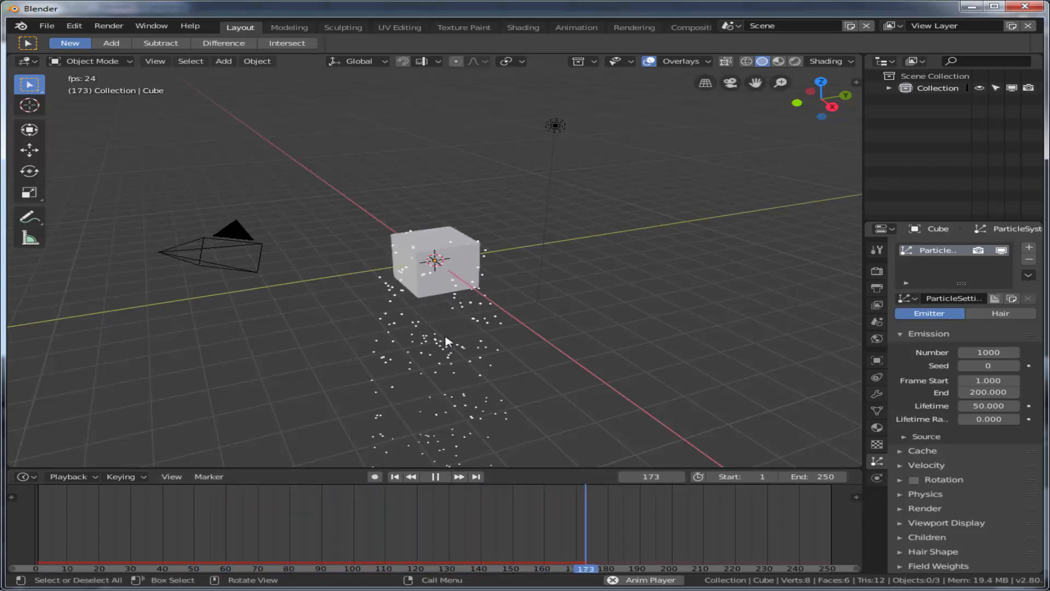
left_click(436, 476)
left_click(394, 477)
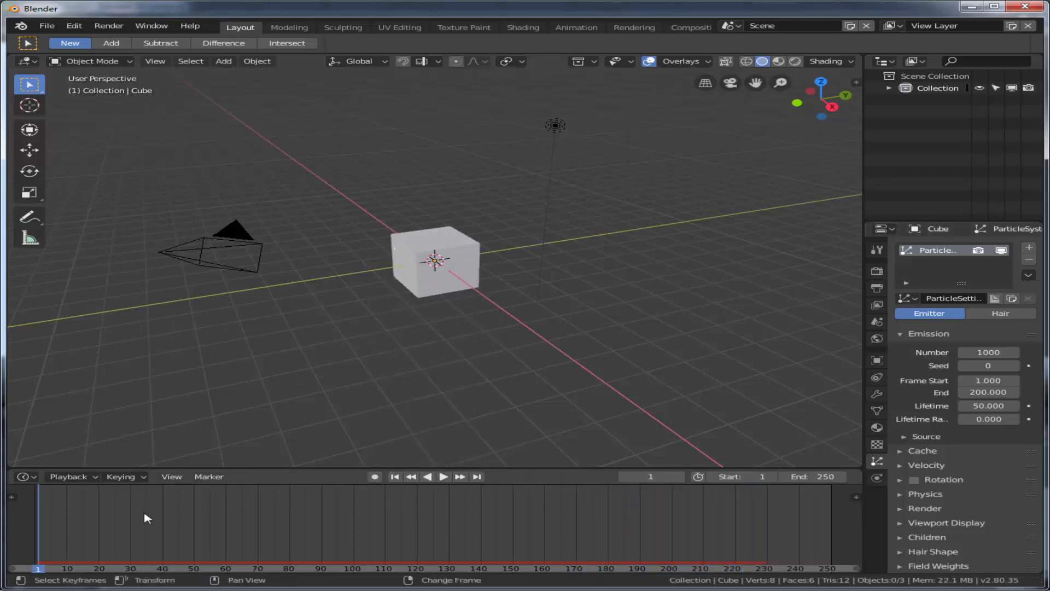
Step: Remove the cube's particle system and enable Rigid Body physics of type Active on the cube
left_click(1029, 260)
left_click(877, 477)
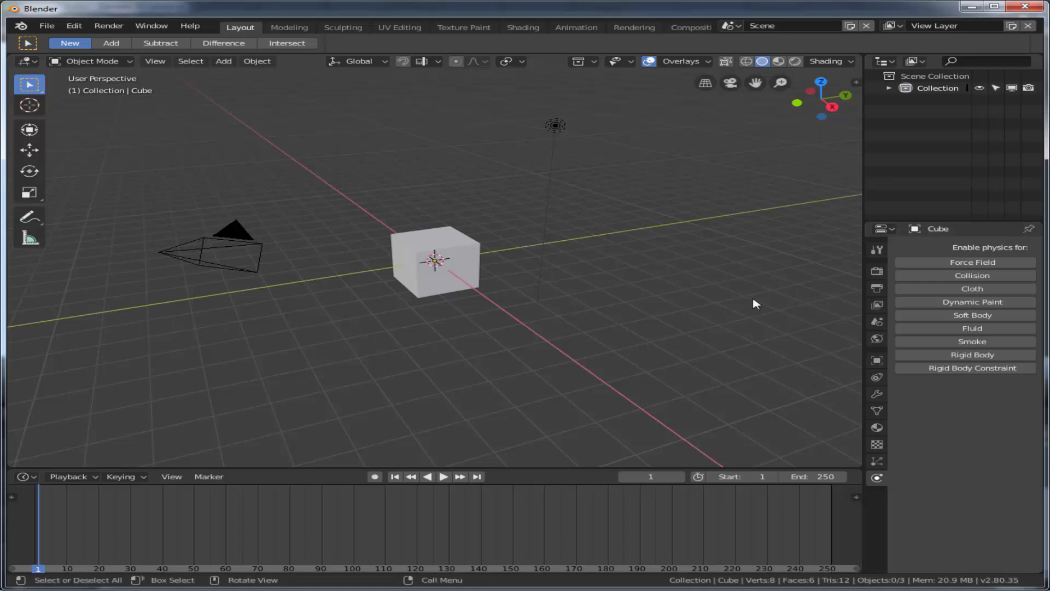
left_click(976, 356)
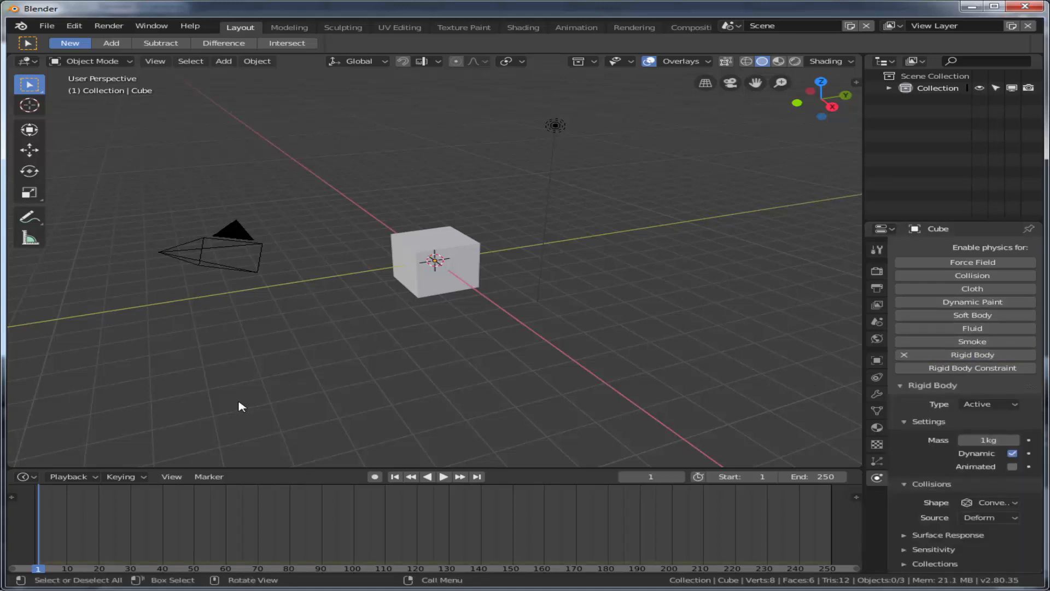
Step: Play the rigid body simulation of the cube from frame 1, stop it and return to the first frame
left_click(445, 477)
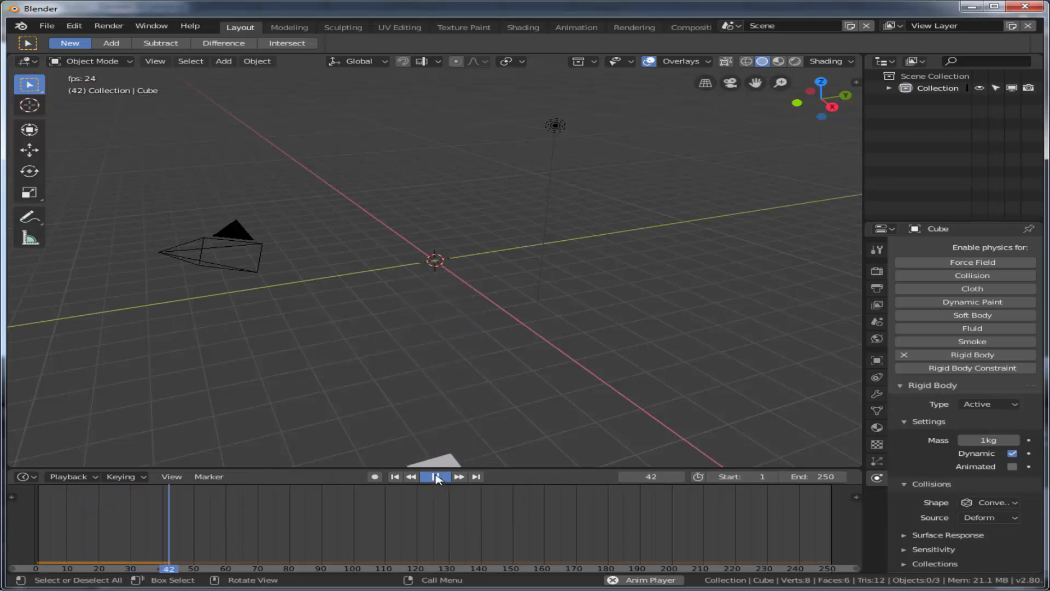
left_click(435, 476)
left_click(394, 477)
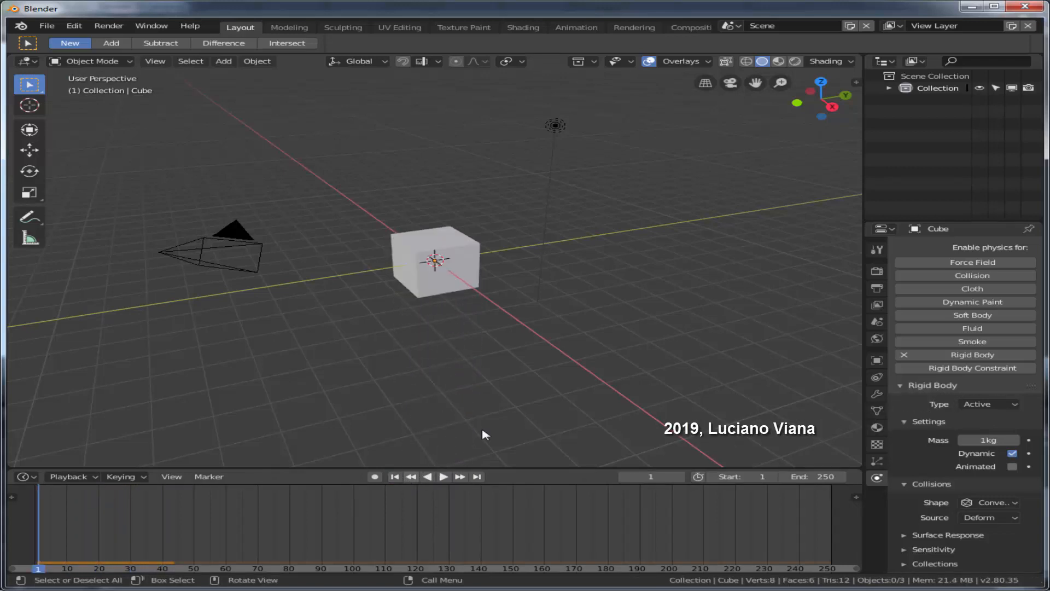